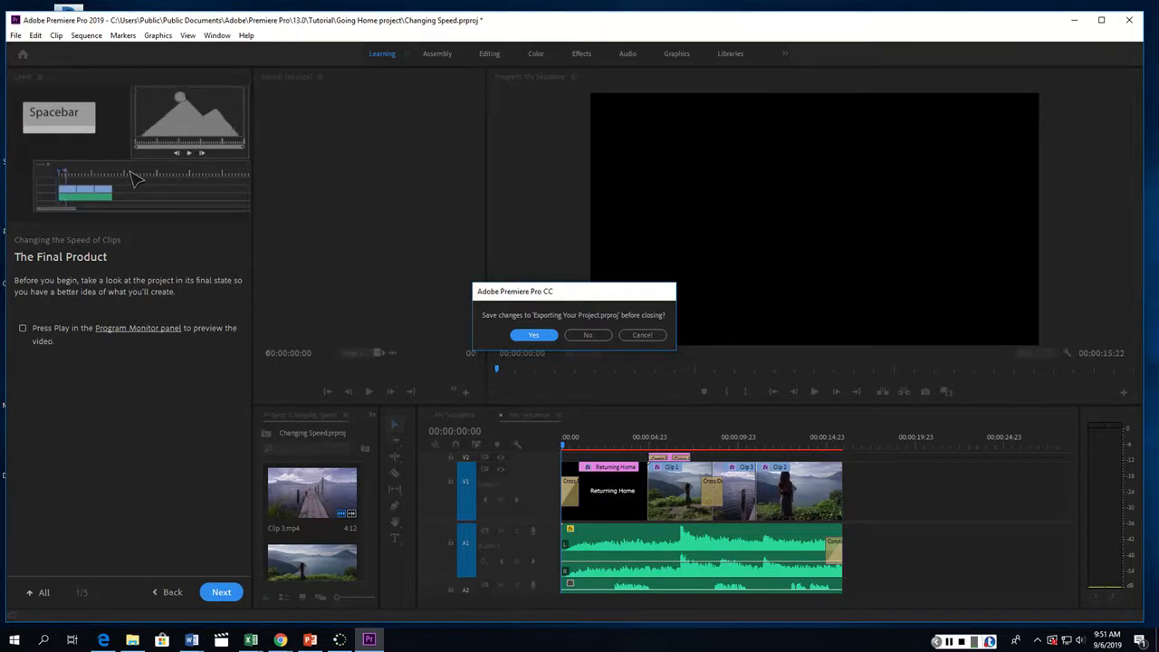
Preview the finished sequence briefly and advance to the Creating Slow Motion lesson, leaving the earlier projects unsaved
left_click(588, 335)
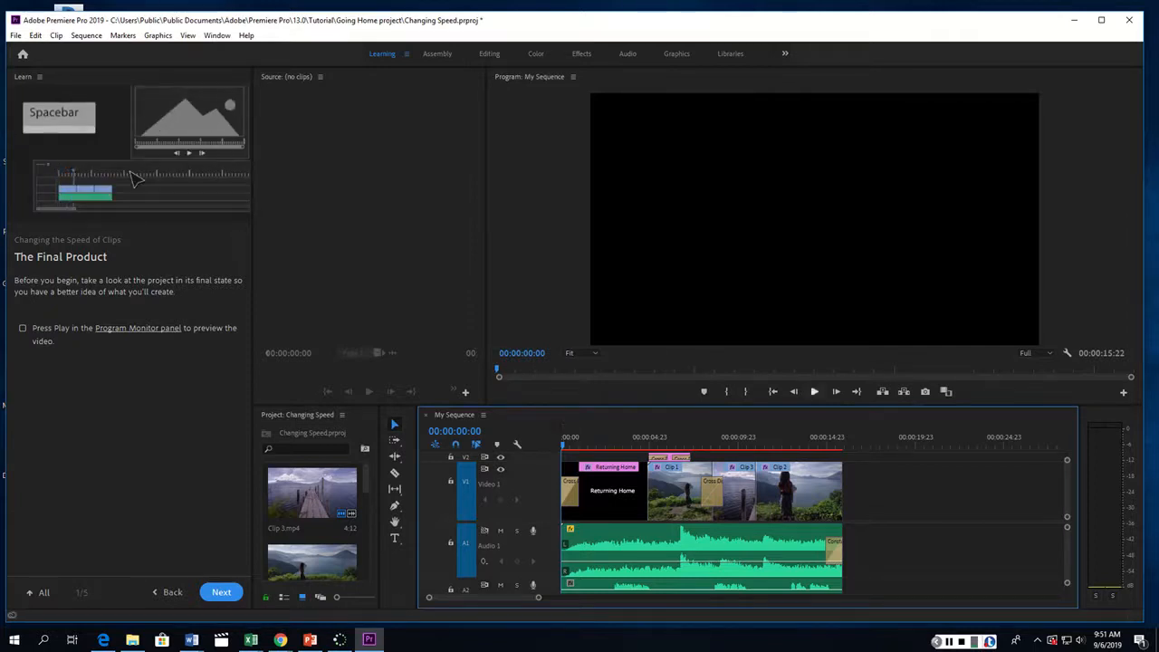
key("space")
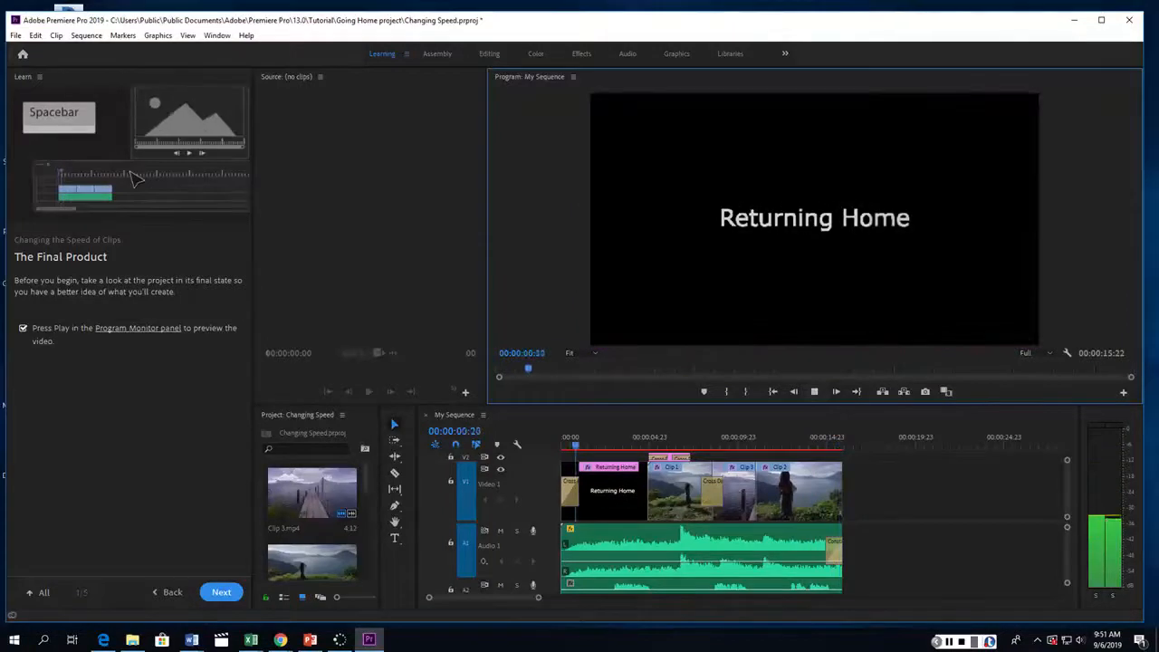
key("space")
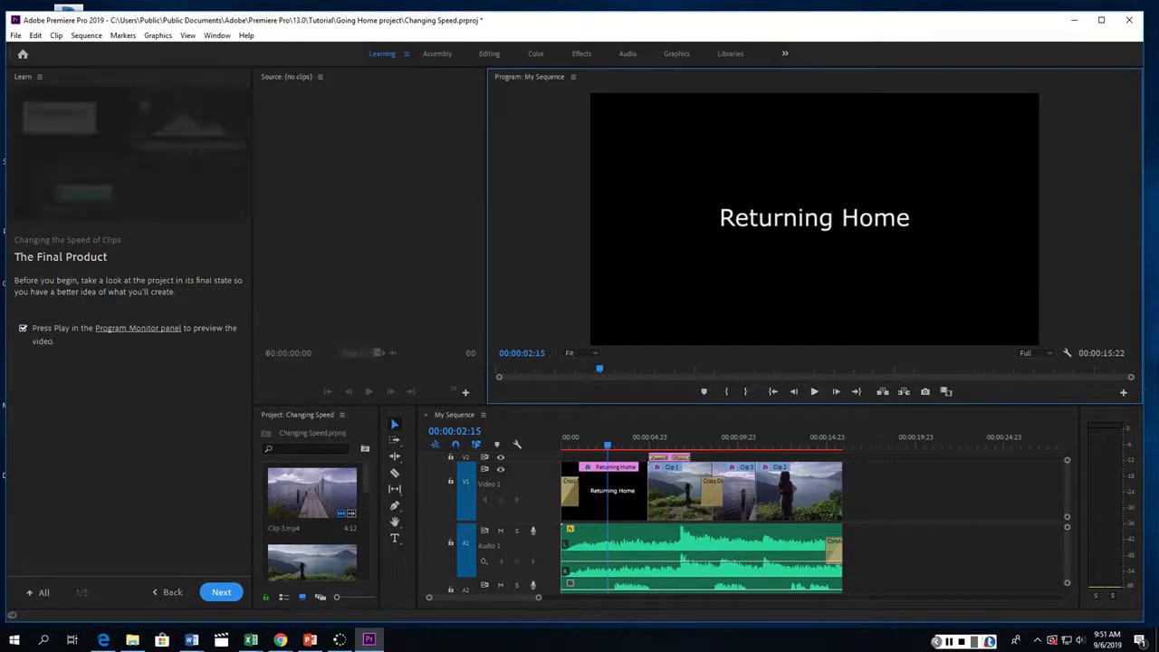
left_click(221, 591)
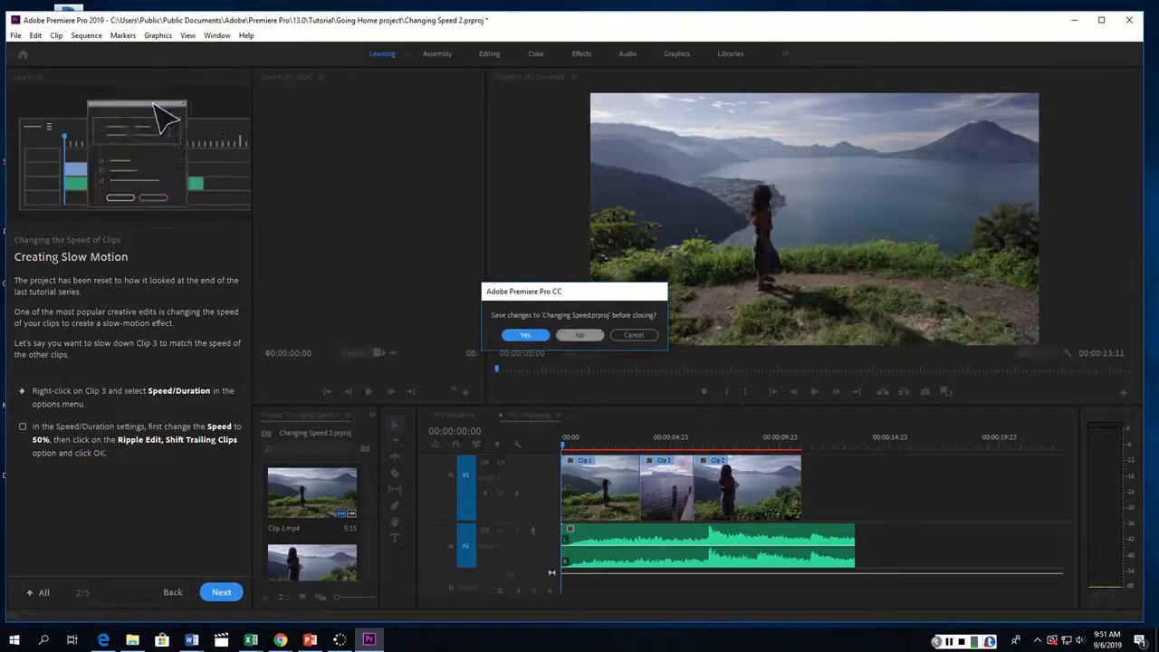
left_click(579, 334)
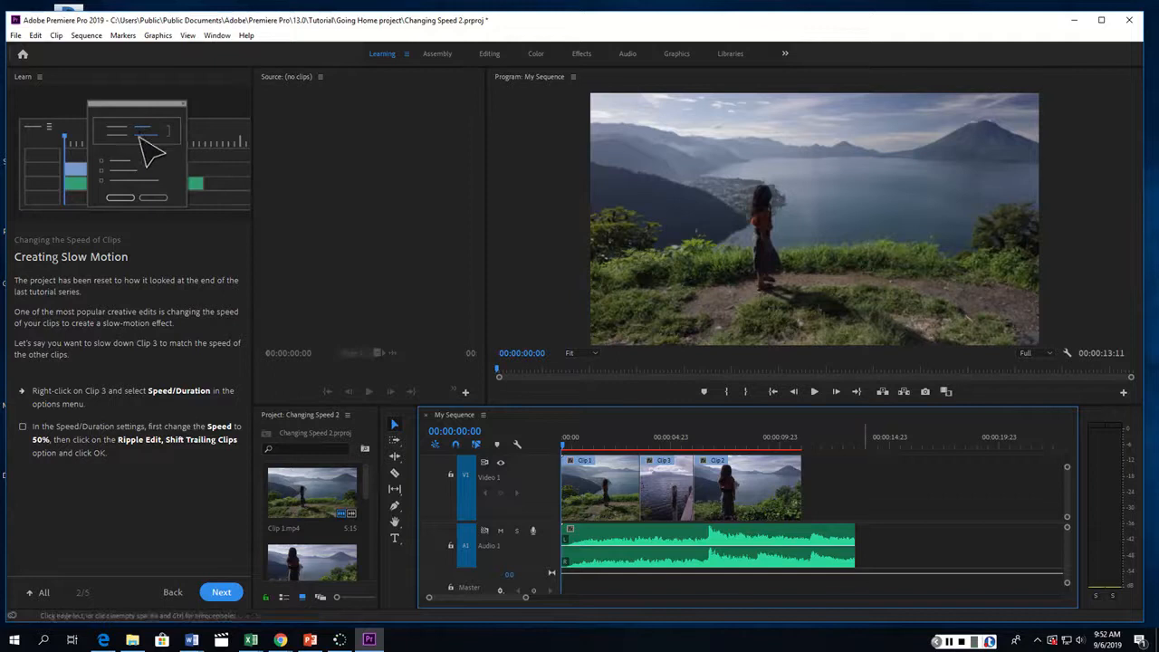
Slow Clip 3 in the timeline to 50% speed with Ripple Edit, Shifting Trailing Clips enabled
right_click(661, 489)
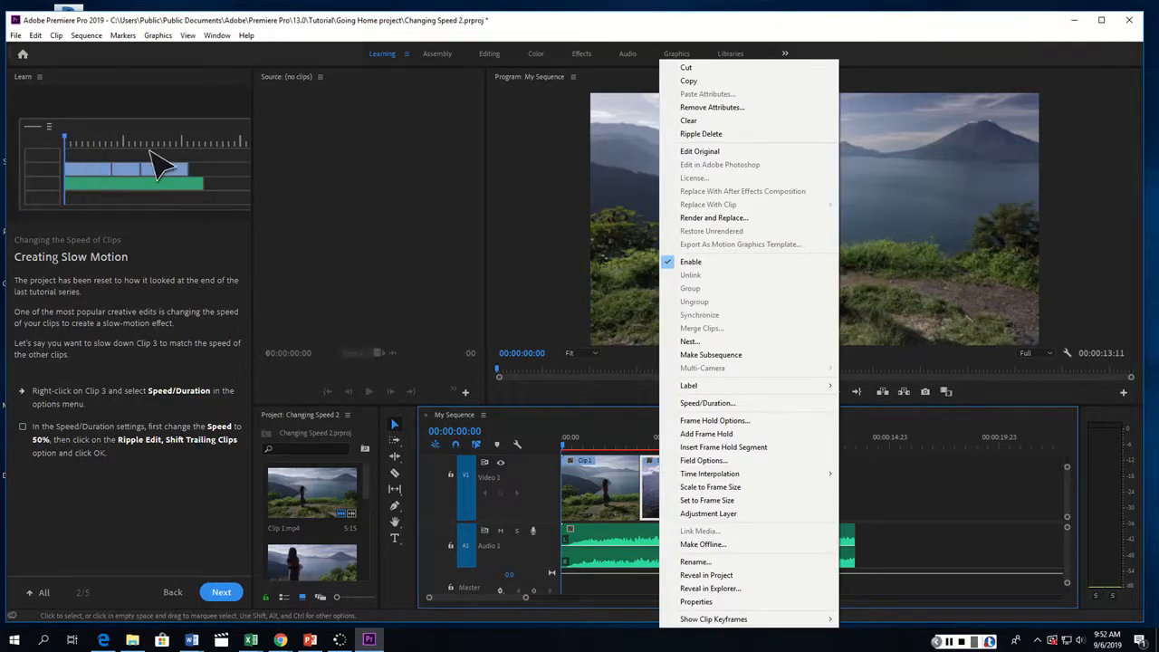
key("Escape")
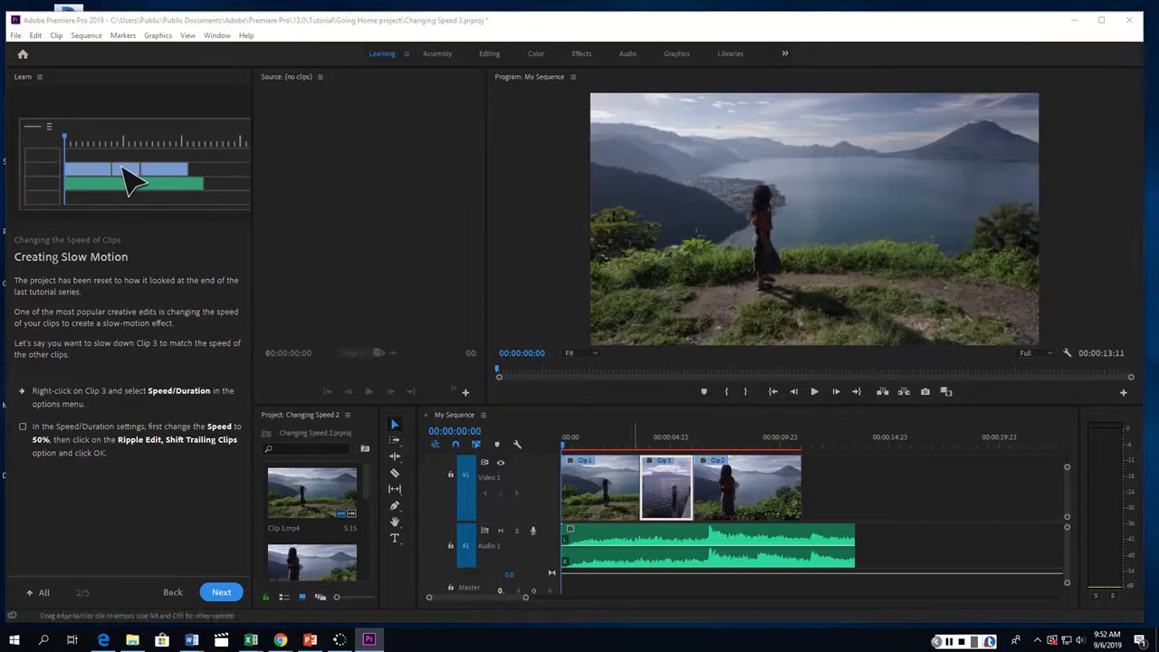
right_click(661, 486)
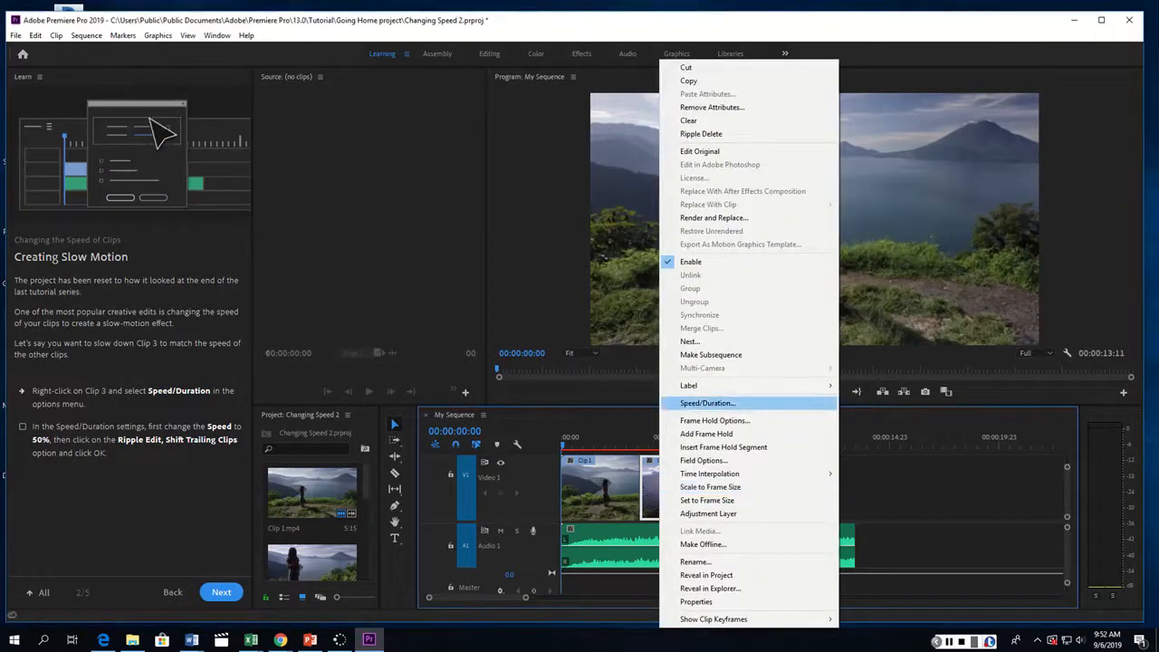
left_click(708, 403)
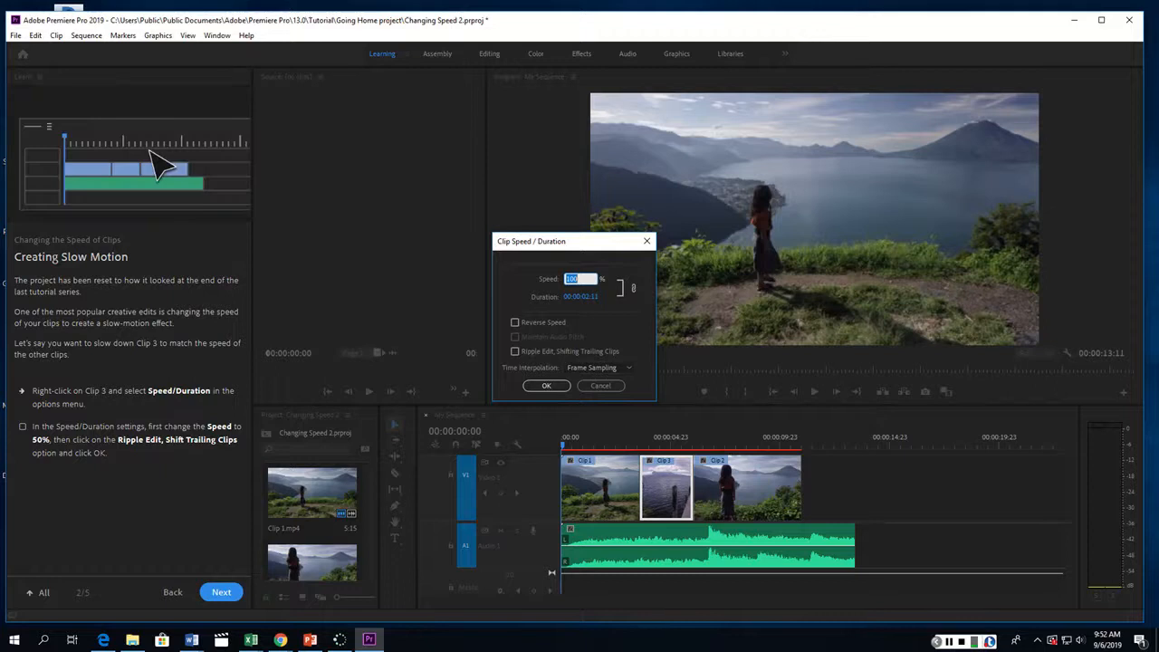
type("0")
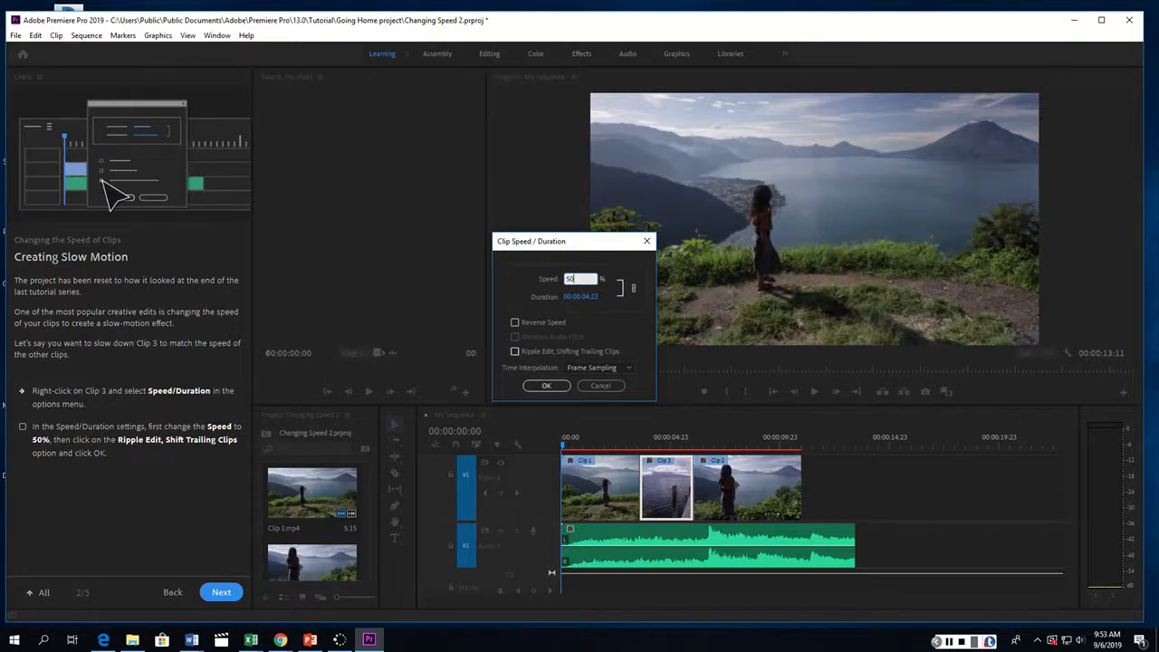
left_click(514, 351)
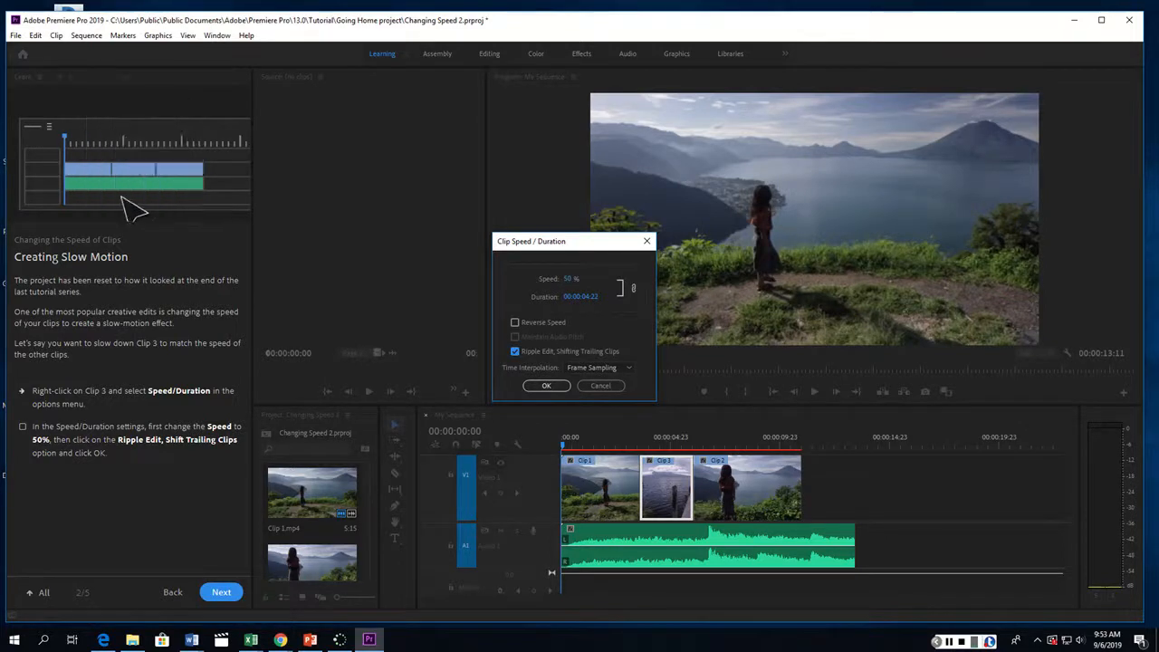
key("Return")
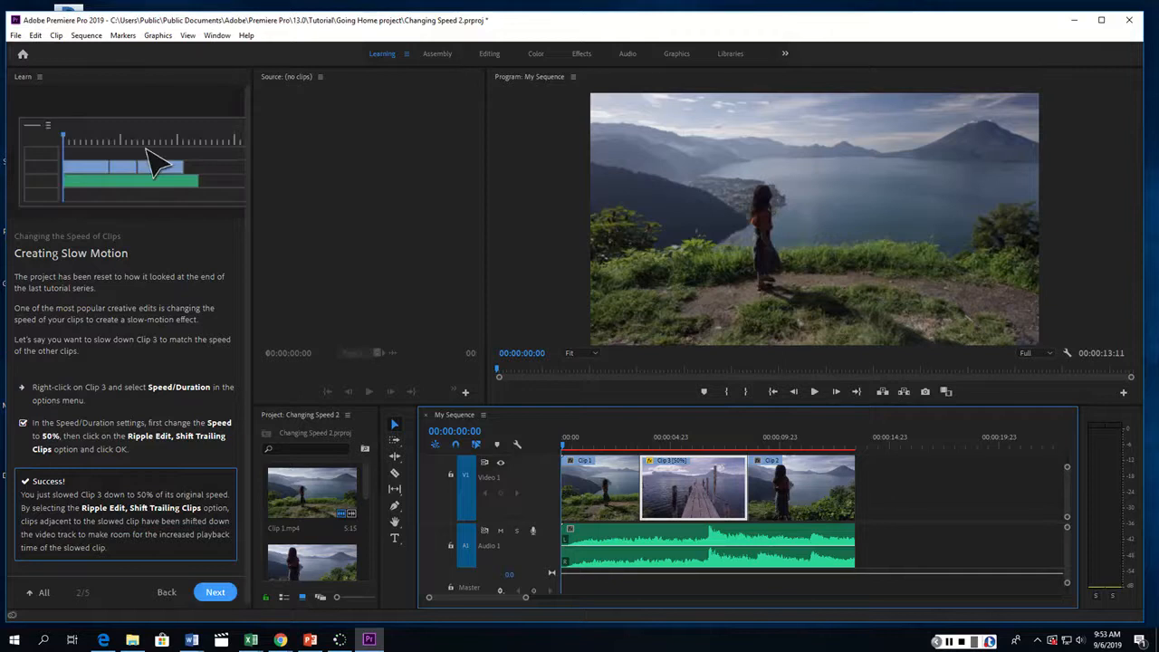
Advance through the tutorial to the speed adjustment Practice page and reveal all three hints
left_click(215, 591)
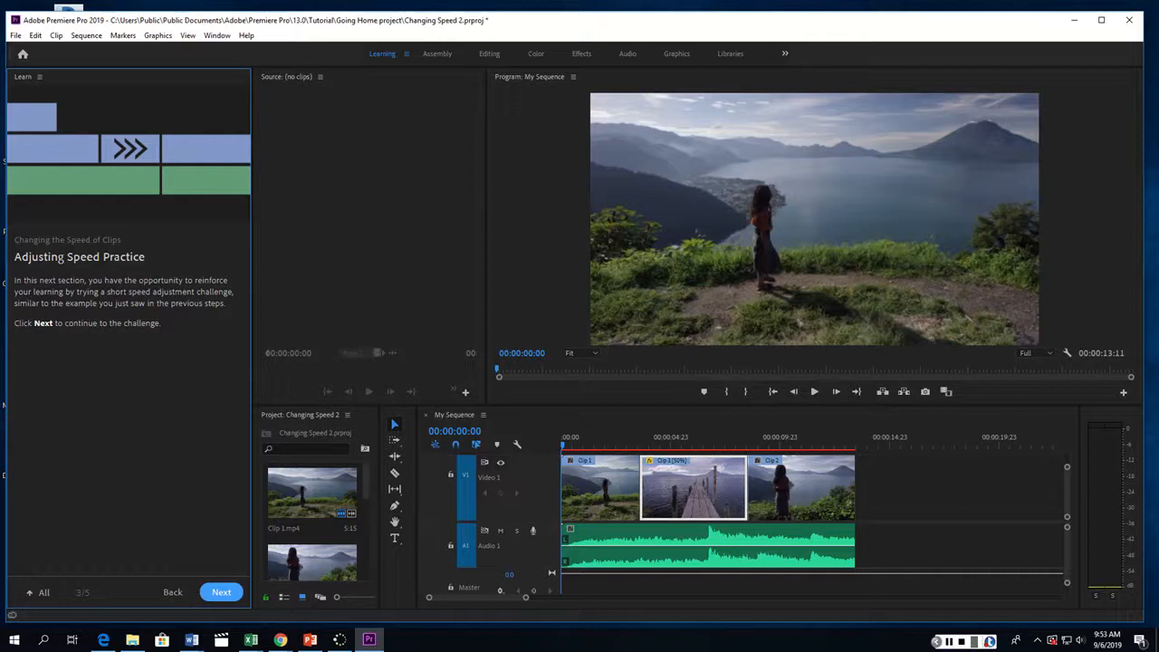
left_click(221, 591)
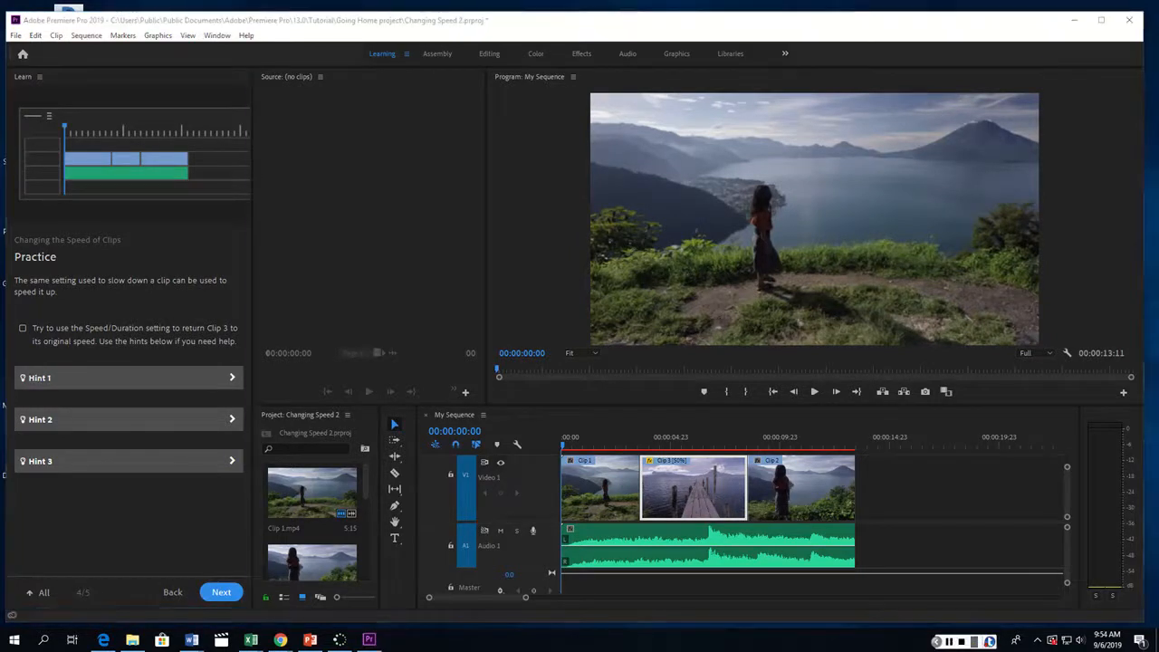
left_click(144, 378)
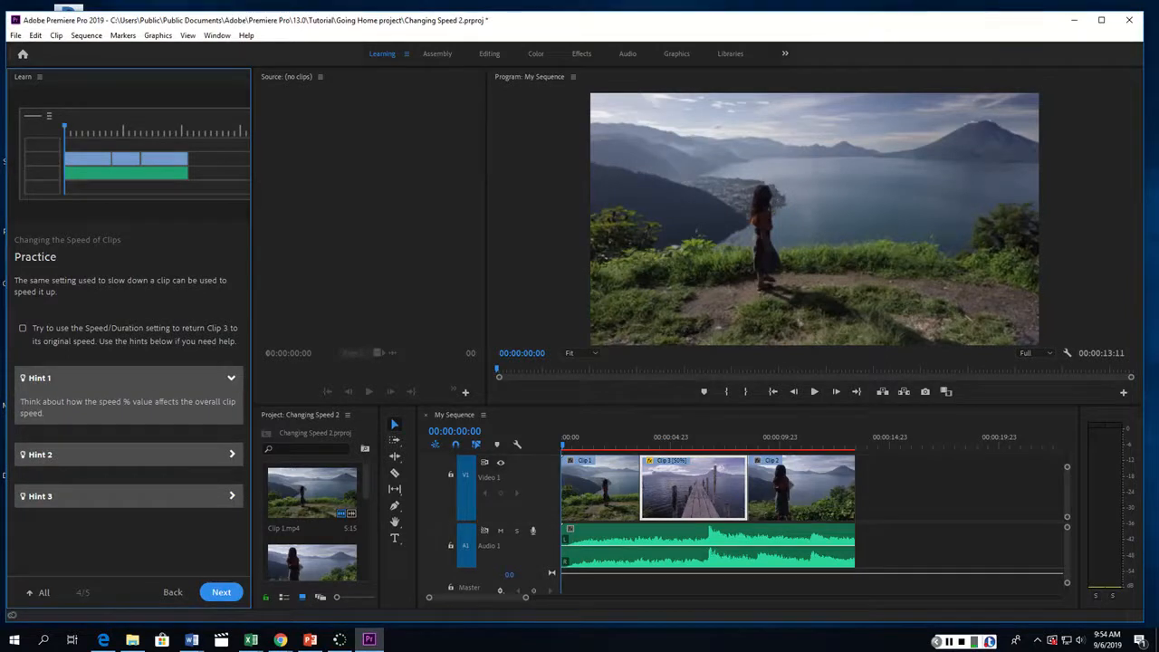
left_click(129, 455)
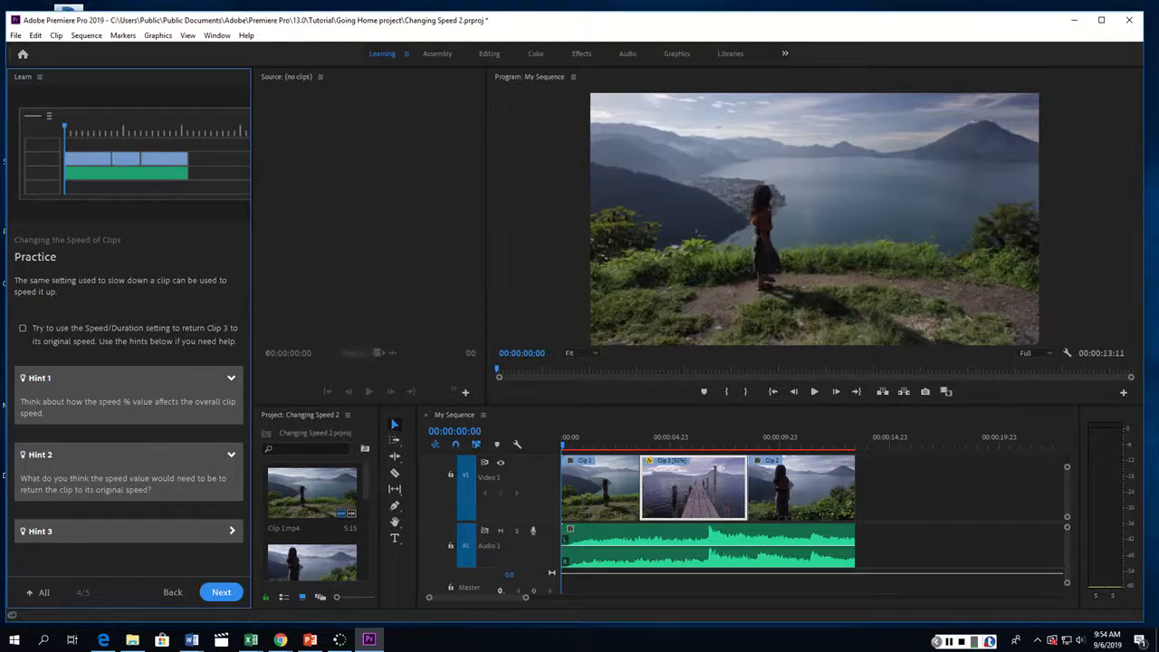
left_click(128, 532)
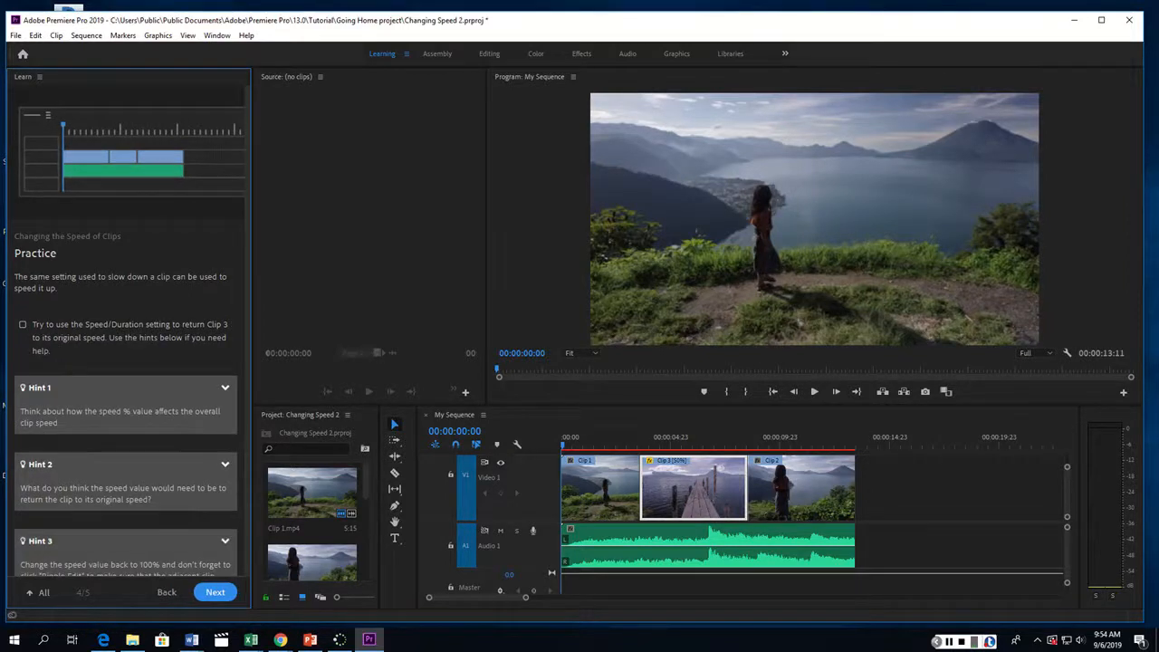
scroll(127, 498, "down", 1)
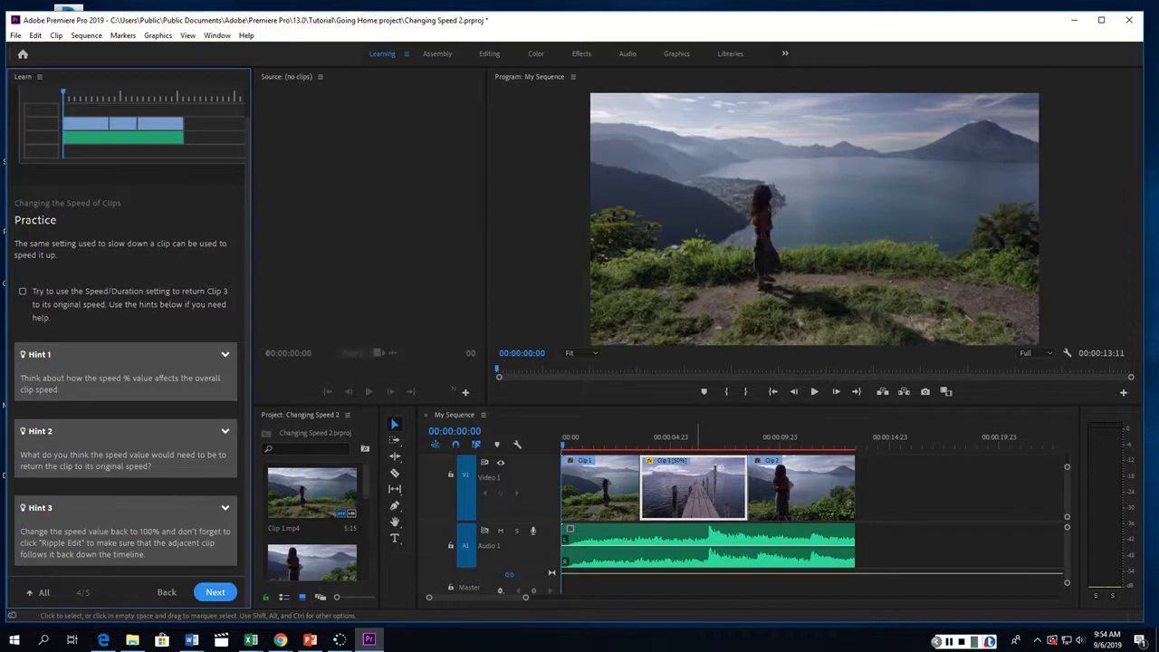
Return Clip 3 to 100% speed, keeping Ripple Edit, Shifting Trailing Clips enabled
right_click(696, 489)
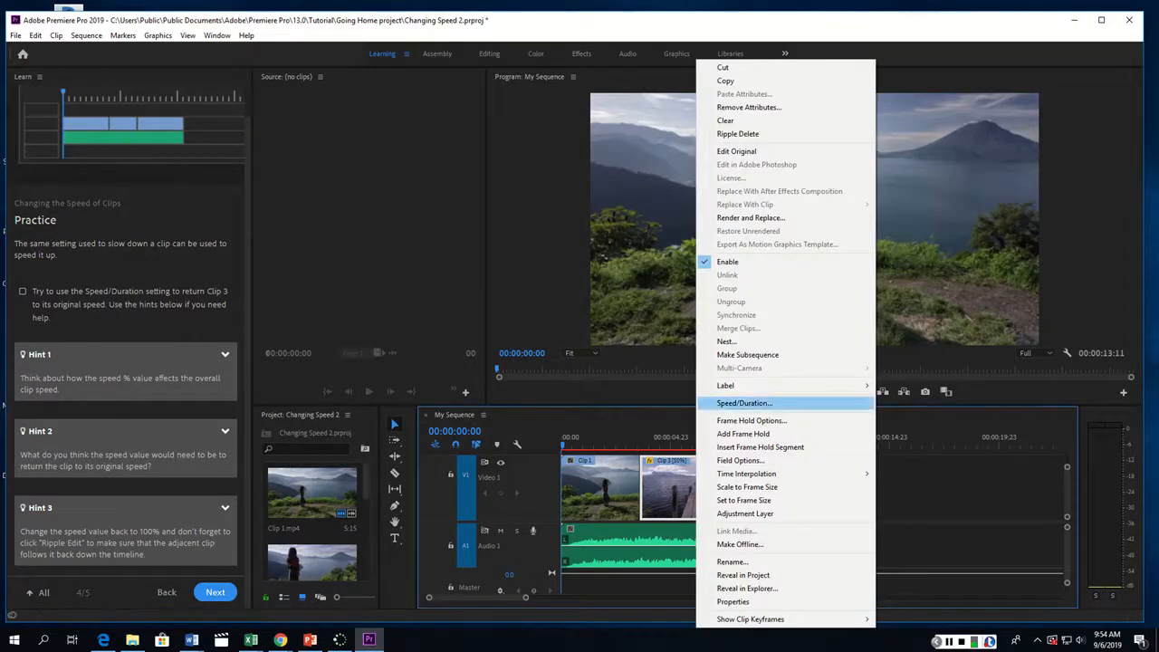
left_click(745, 403)
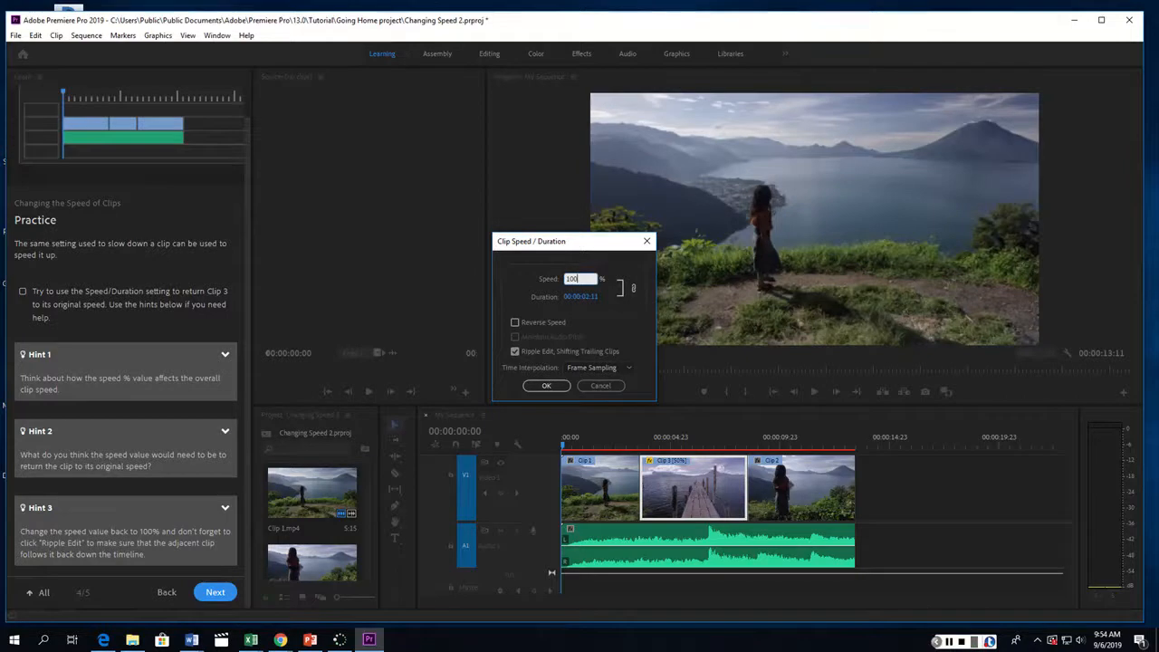
key("Return")
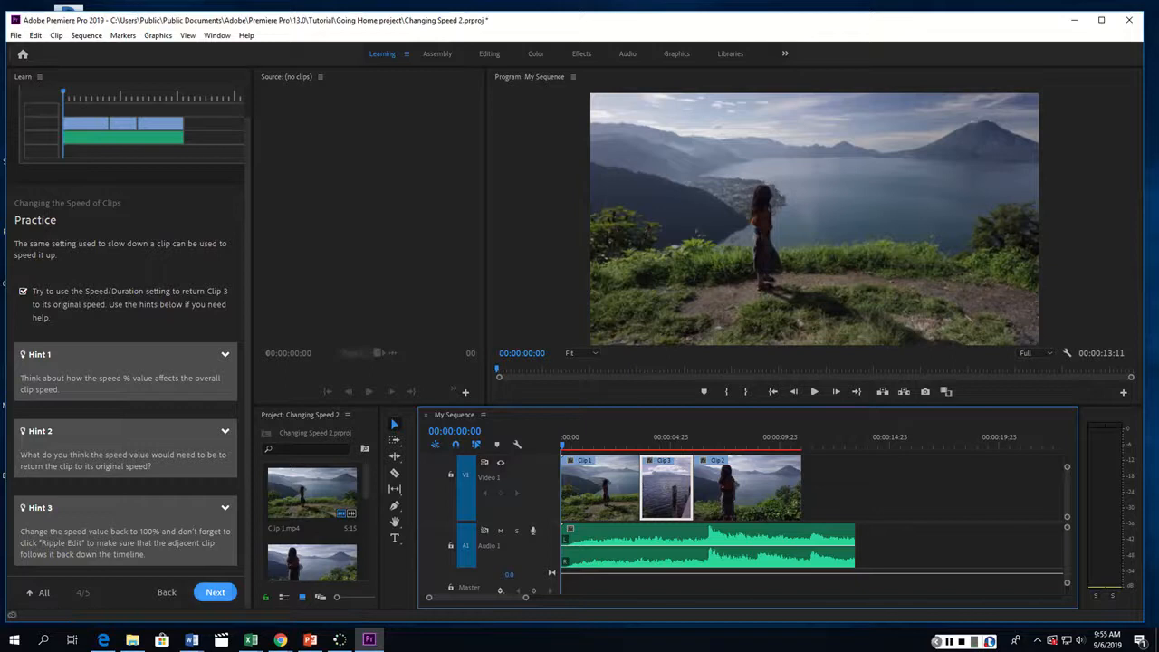
Finish the speed lesson and start the Adding Titles tutorial without saving Changing Speed 2.prproj
left_click(215, 592)
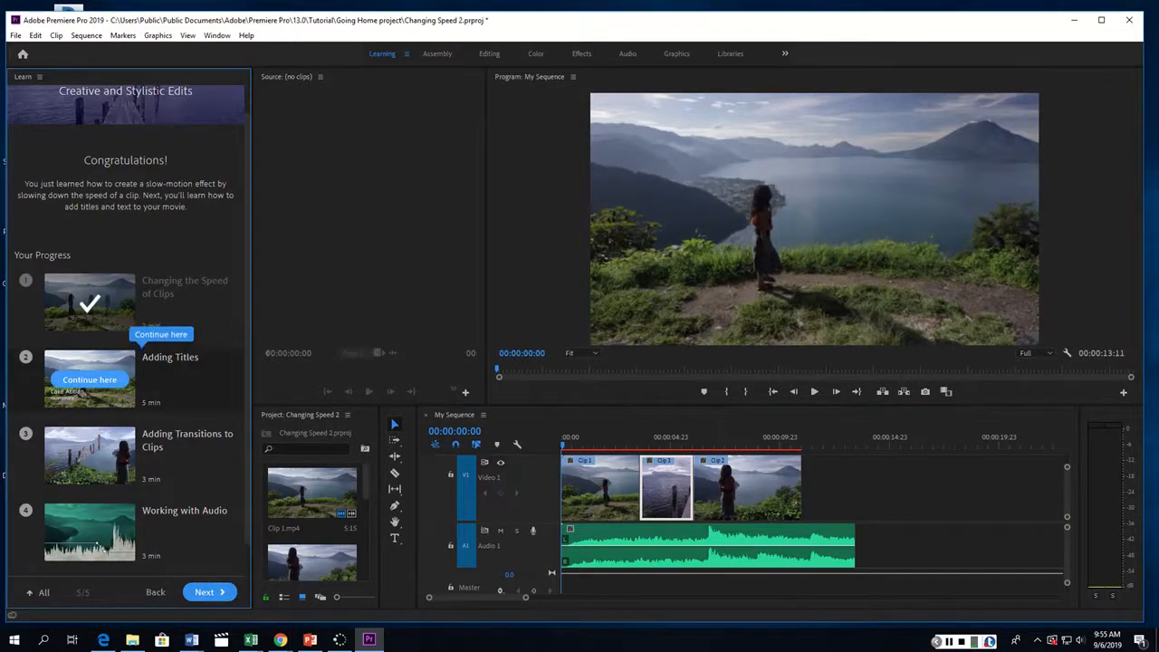
left_click(89, 379)
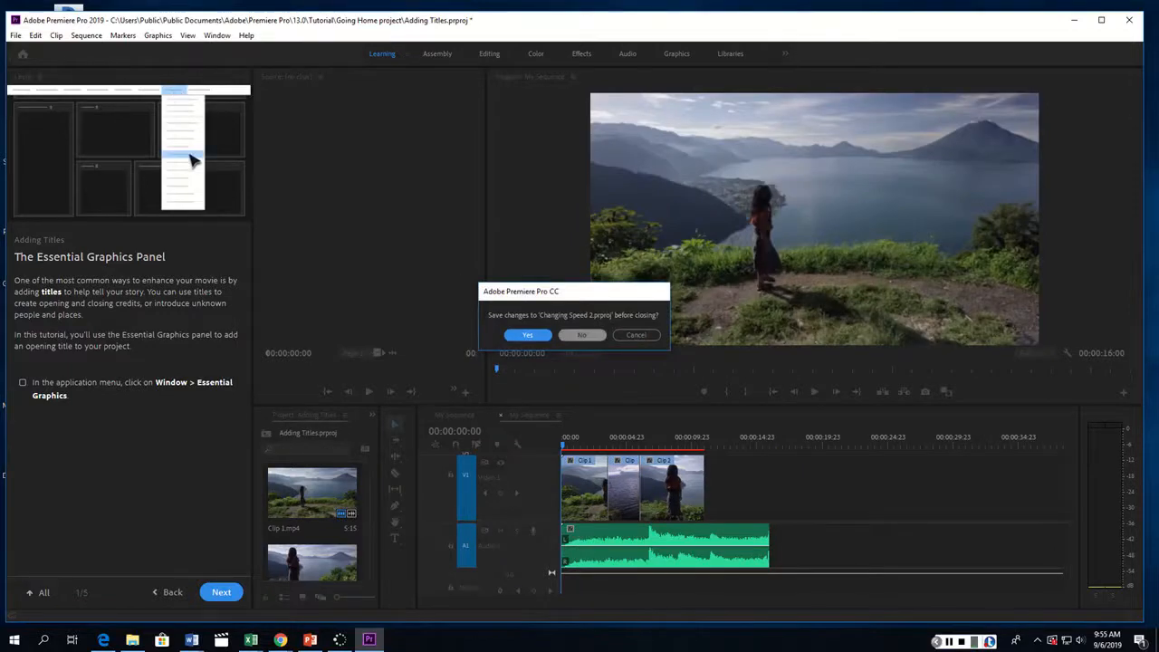
left_click(582, 335)
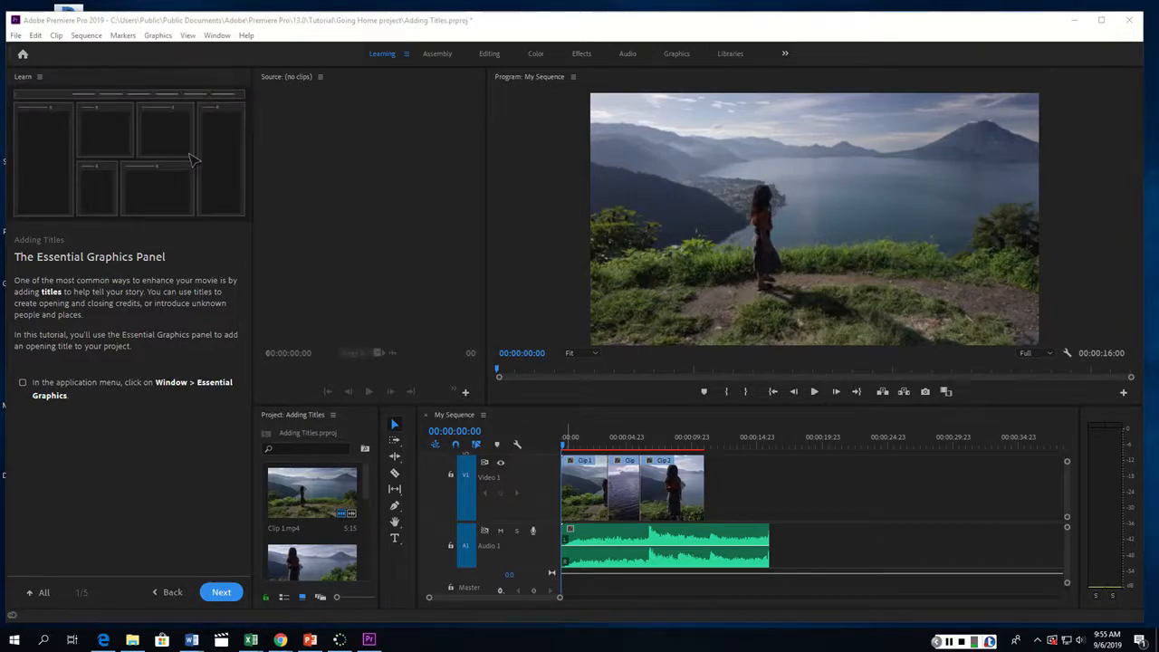
Show the Essential Graphics panel and advance to the Adding a Title to the Sequence lesson
left_click(217, 35)
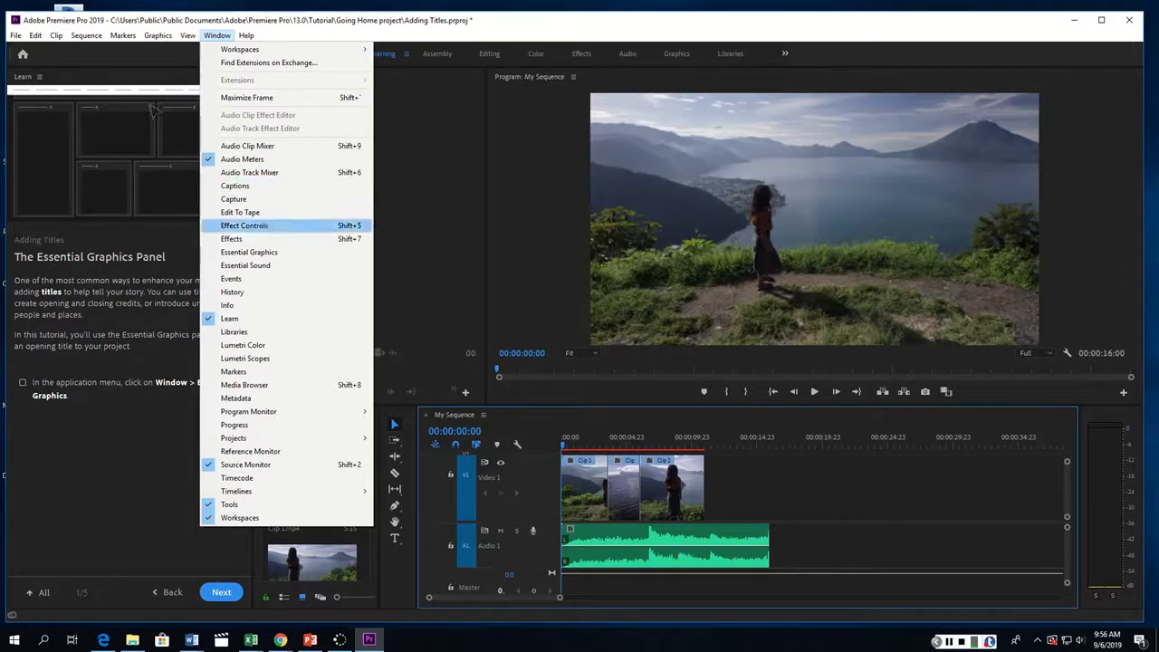
left_click(249, 251)
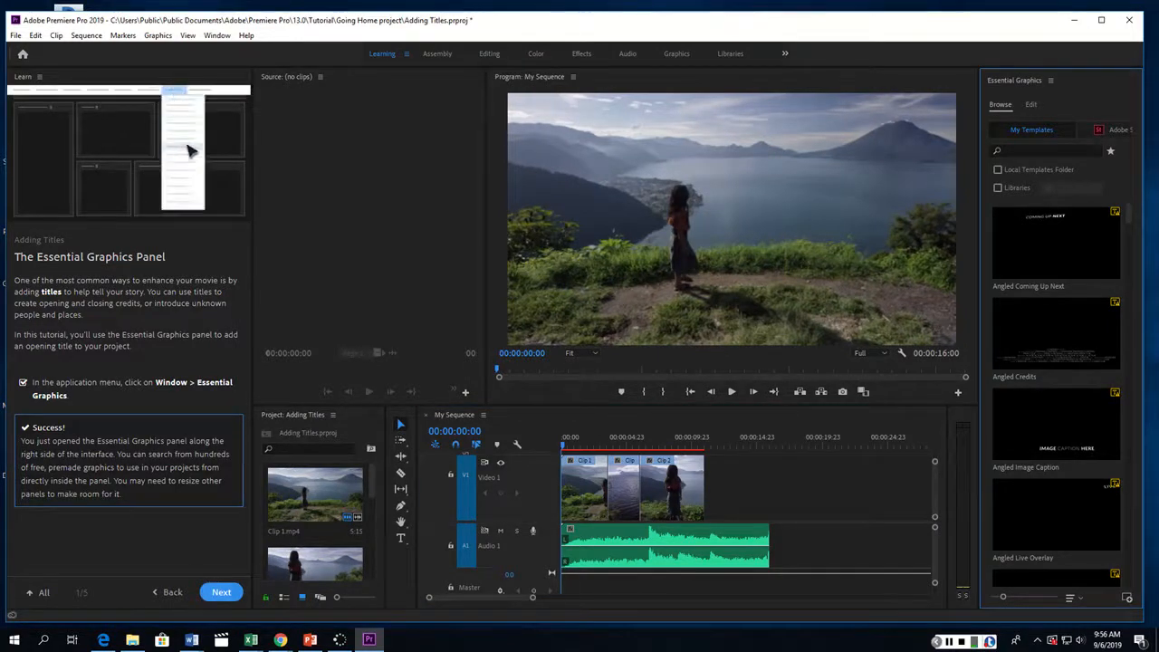
left_click(221, 592)
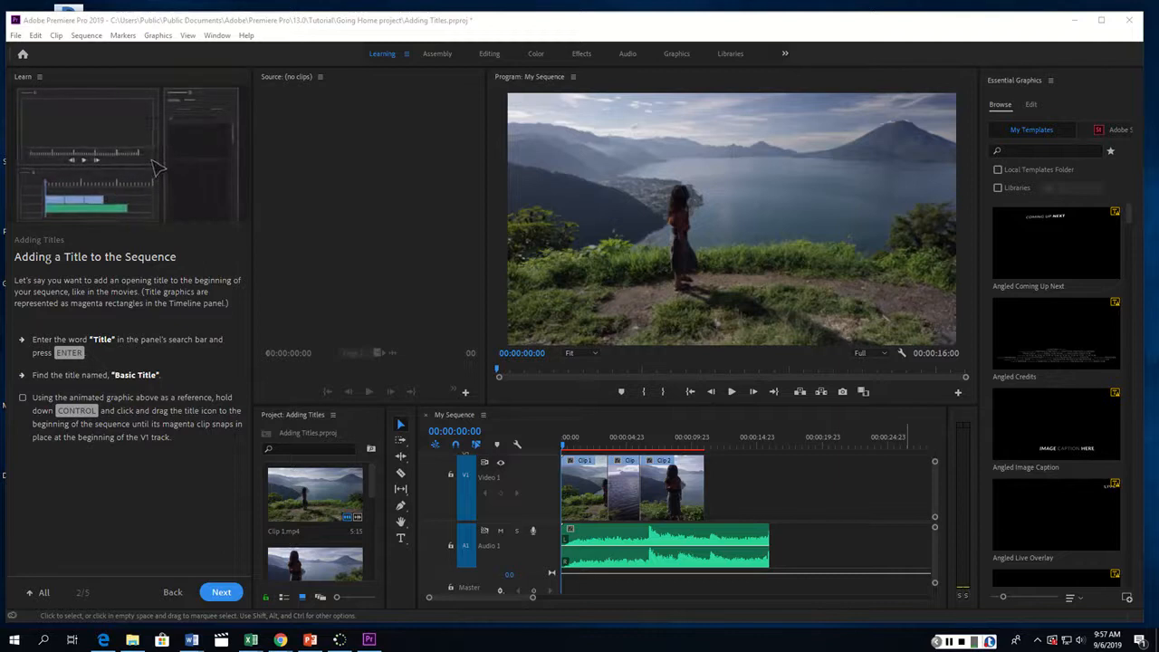
Search the Essential Graphics templates for "title"
left_click(1027, 152)
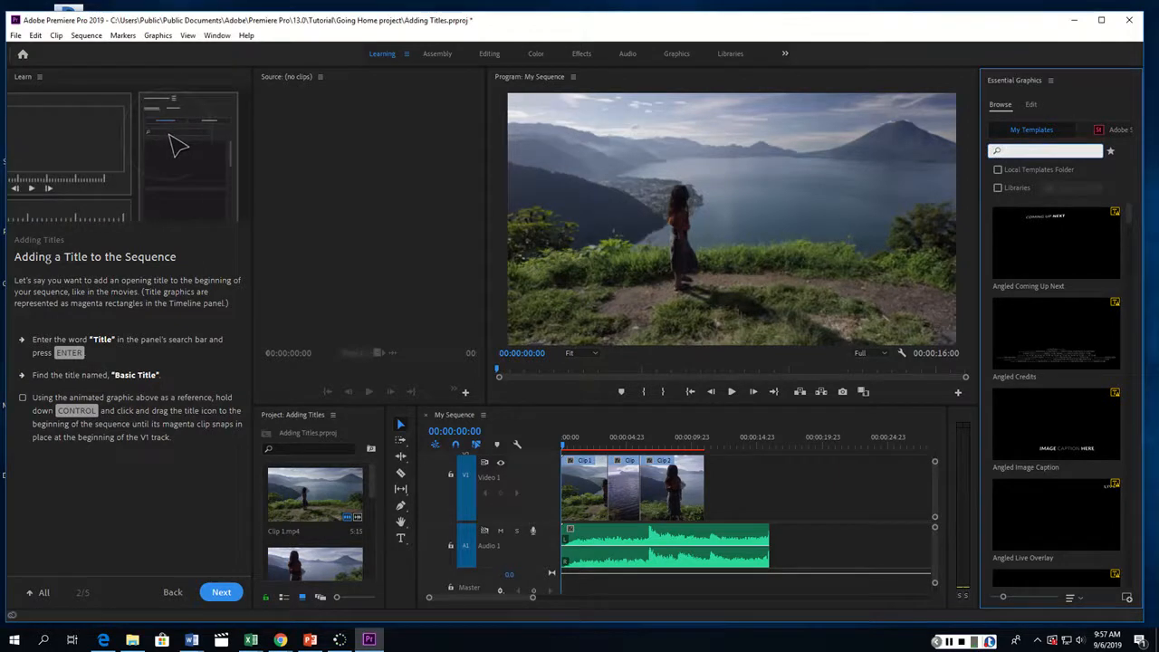
type("title")
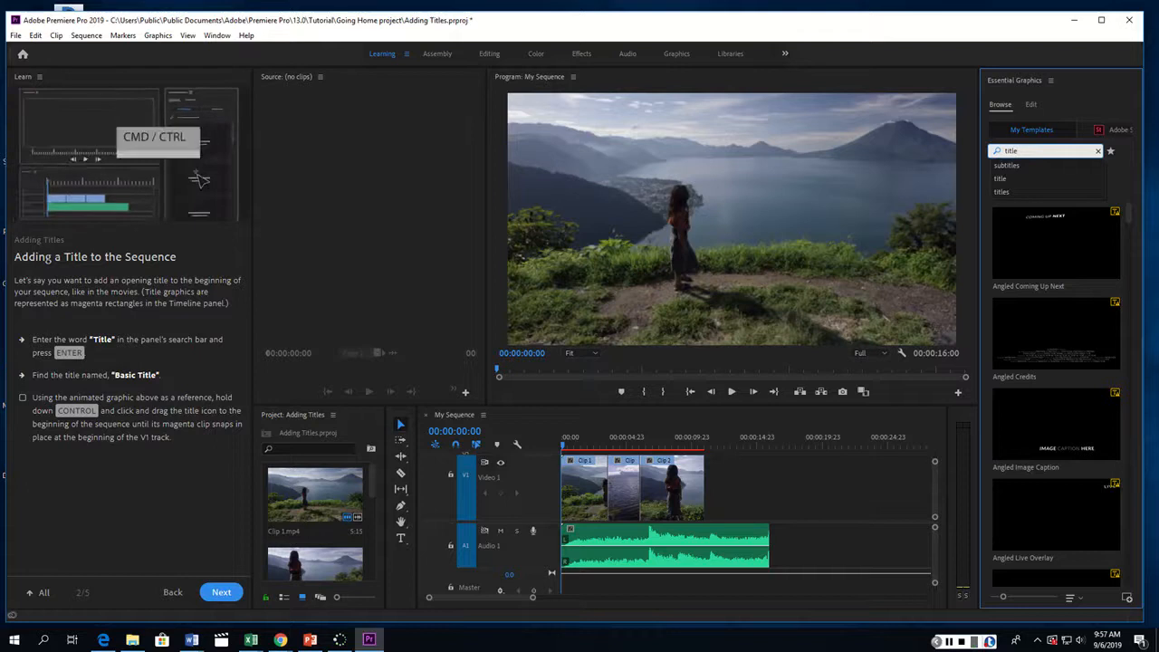
key("Return")
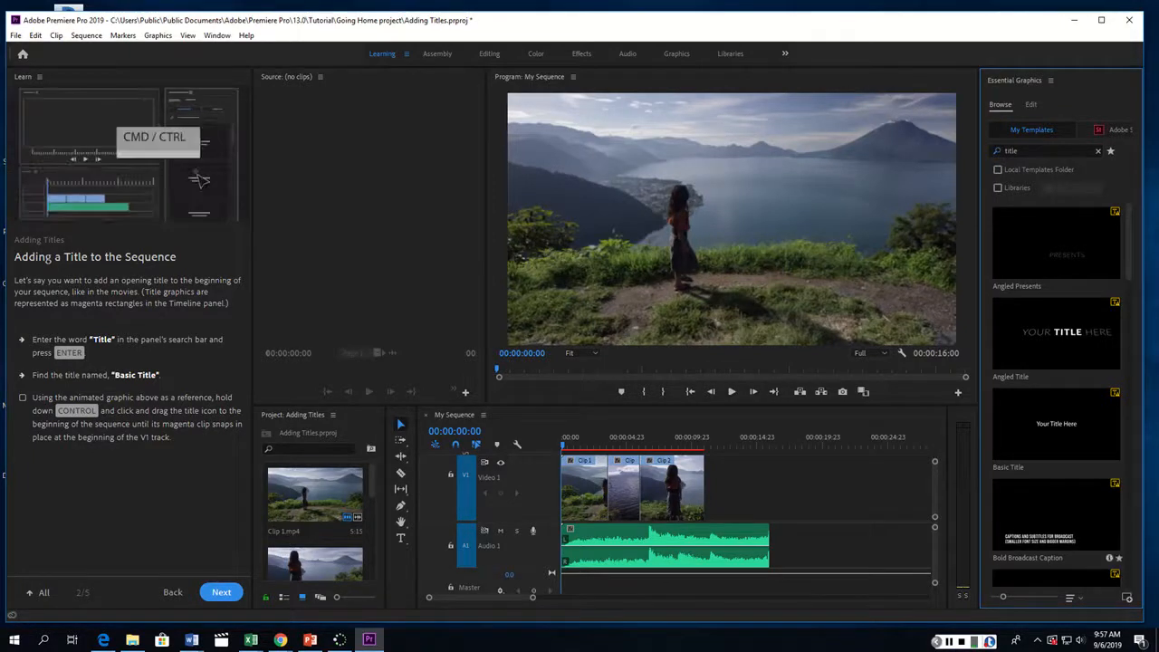
Try inserting the Bold Broadcast Caption template at the start of the V1 track, check it at 00:00:01:01, and undo the insertion
left_click_drag(1056, 514, 570, 491)
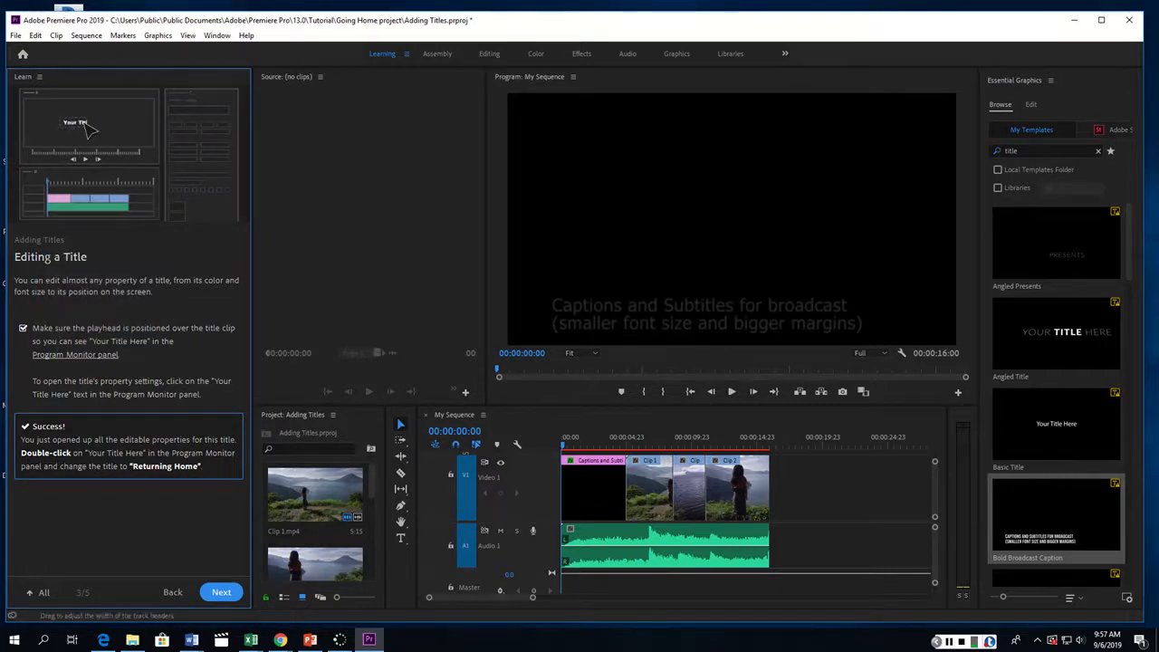
left_click(574, 439)
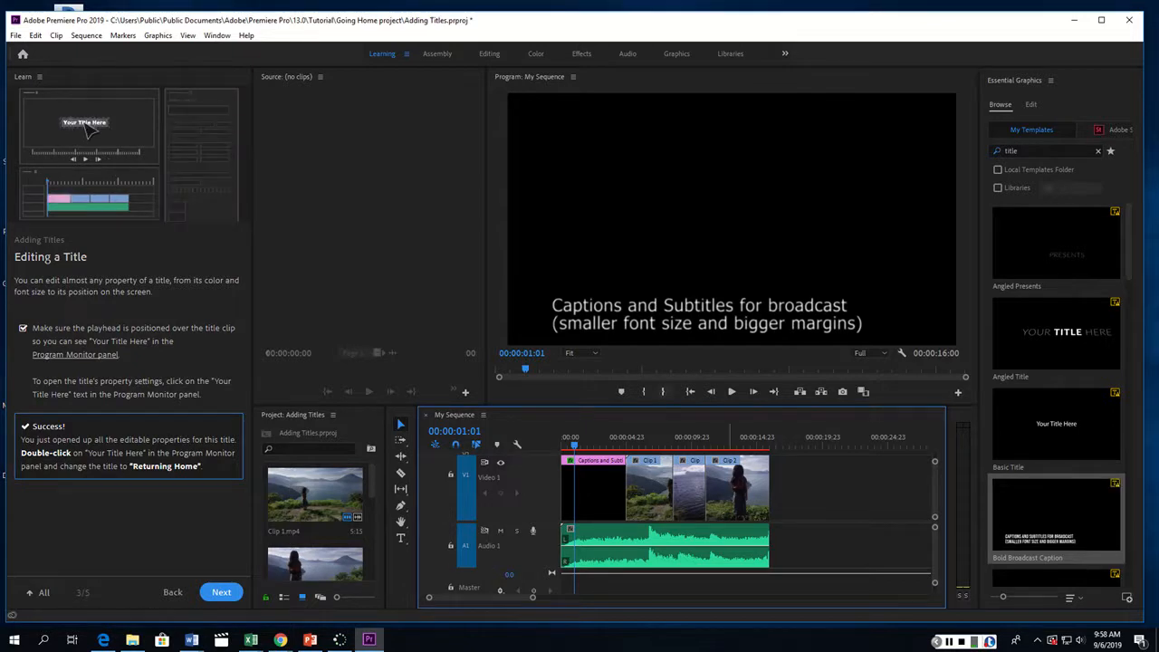
key("ctrl+z")
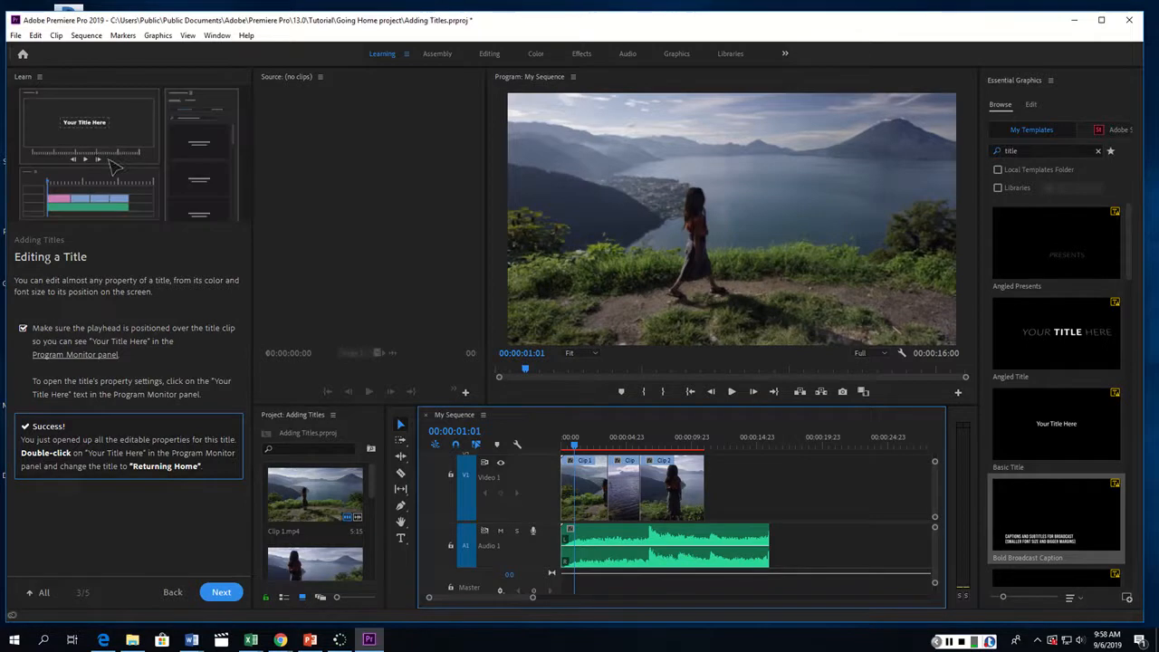
Insert the Basic Title template at the start of the V1 track and change its text to "Returning Home"
left_click_drag(1057, 423, 594, 489)
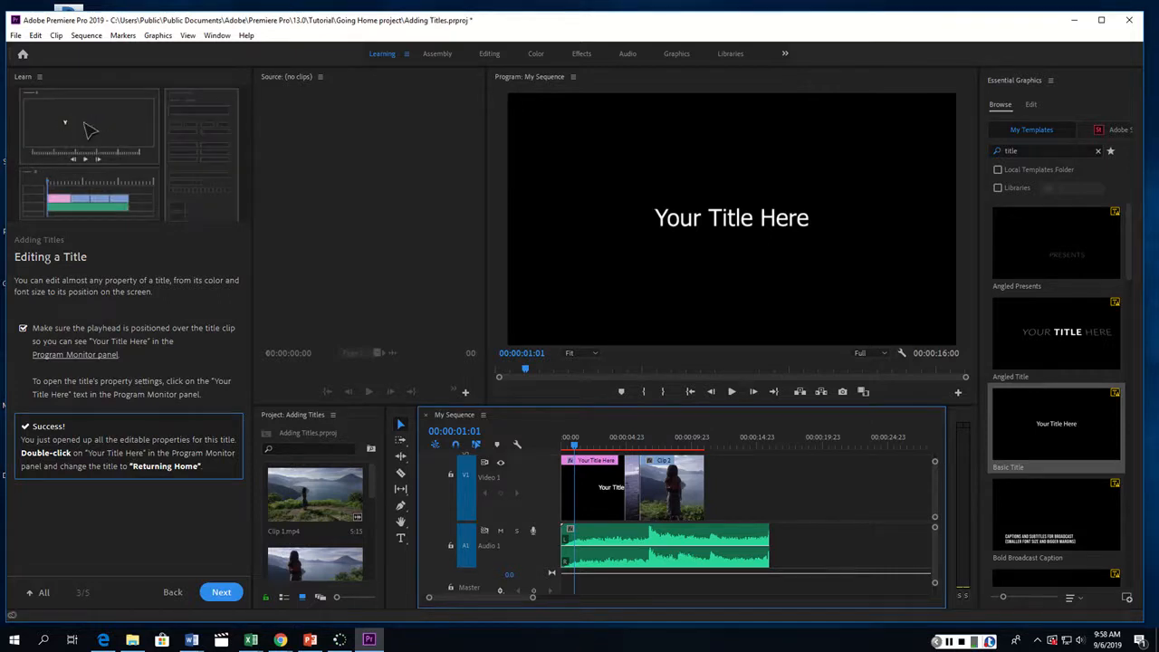
double_click(732, 220)
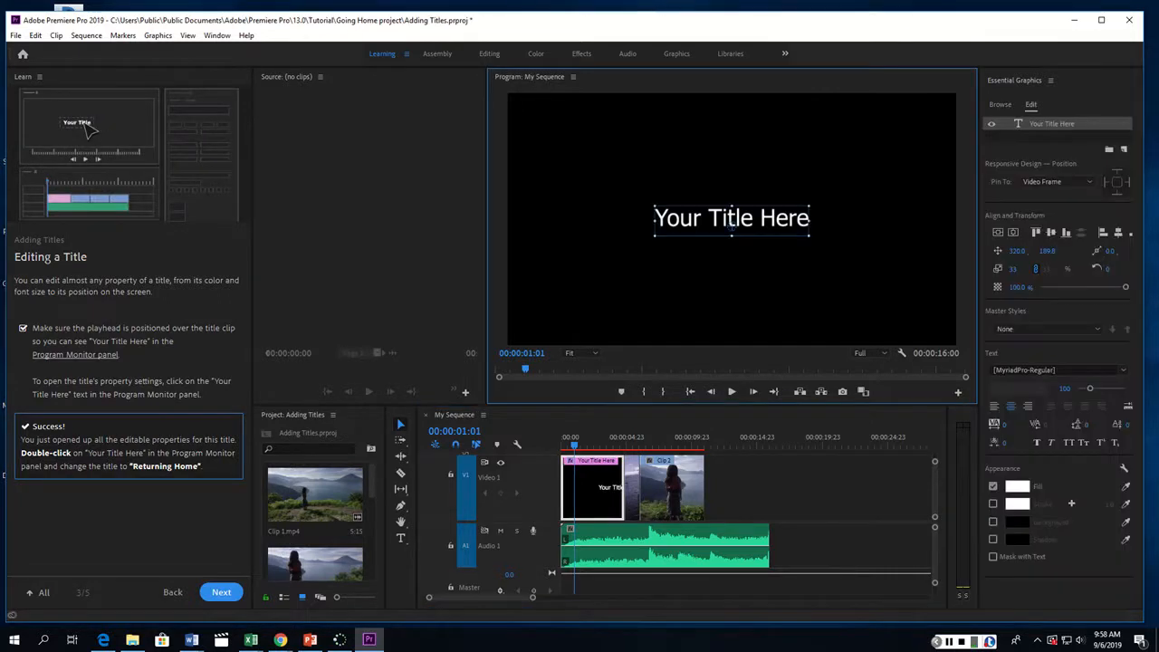
type("Returning")
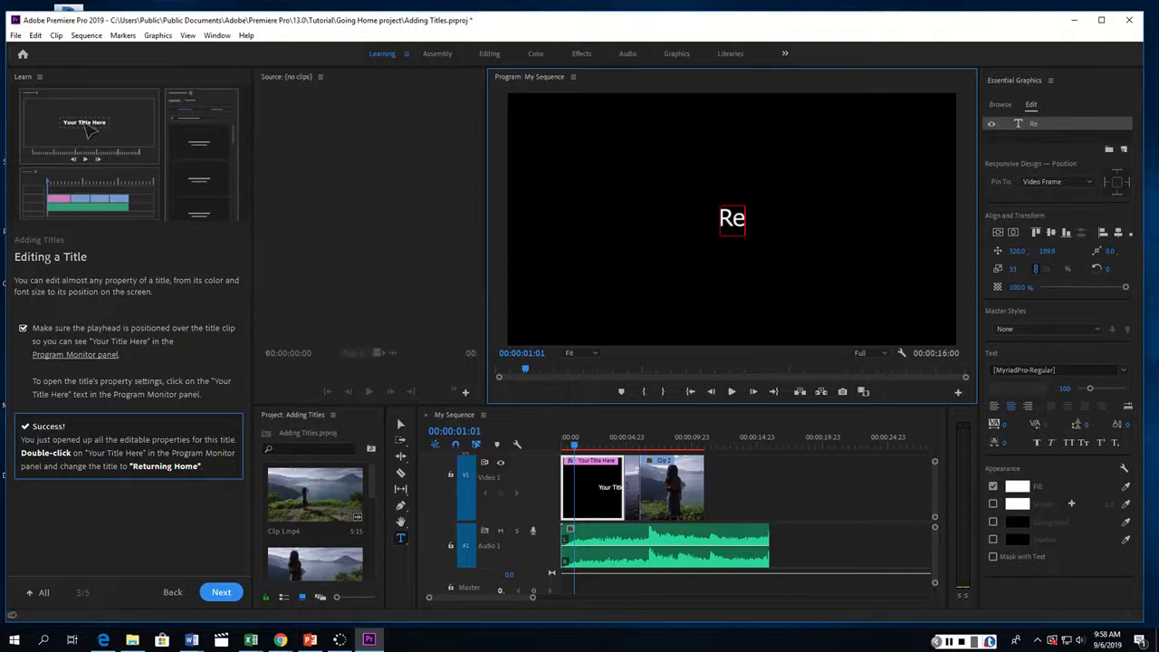
type(" Home")
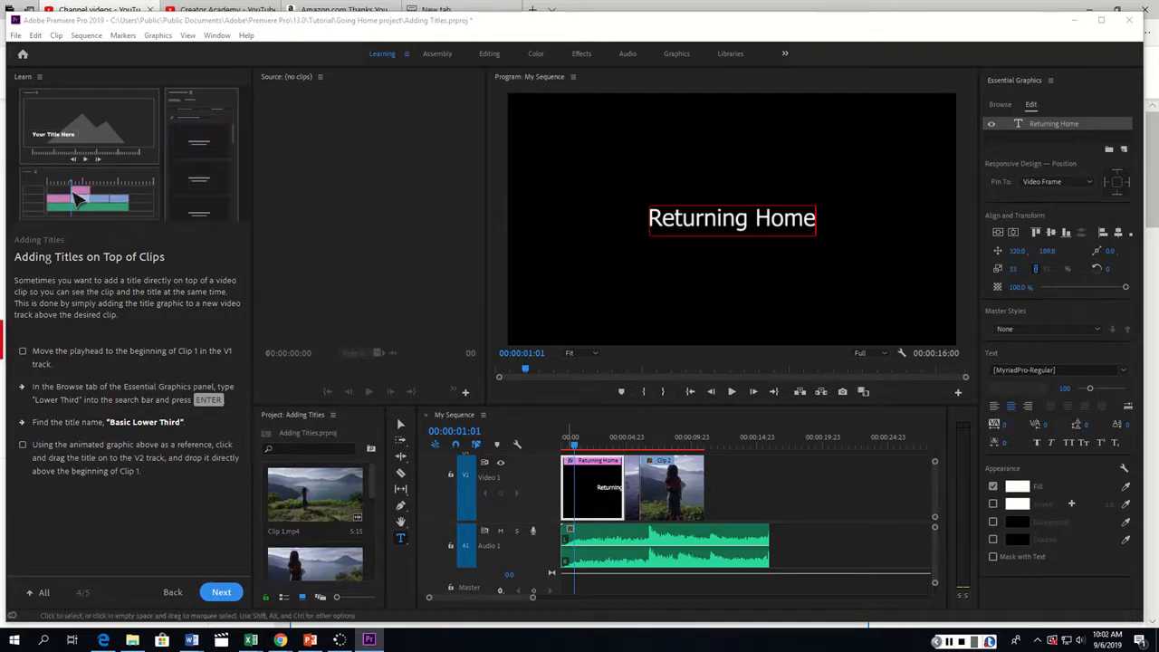
Search the Essential Graphics templates for "lower third" and place Basic Lower Third on the V2 track at 00:00:04:20, above Clip 1's beginning
left_click_drag(574, 445, 624, 445)
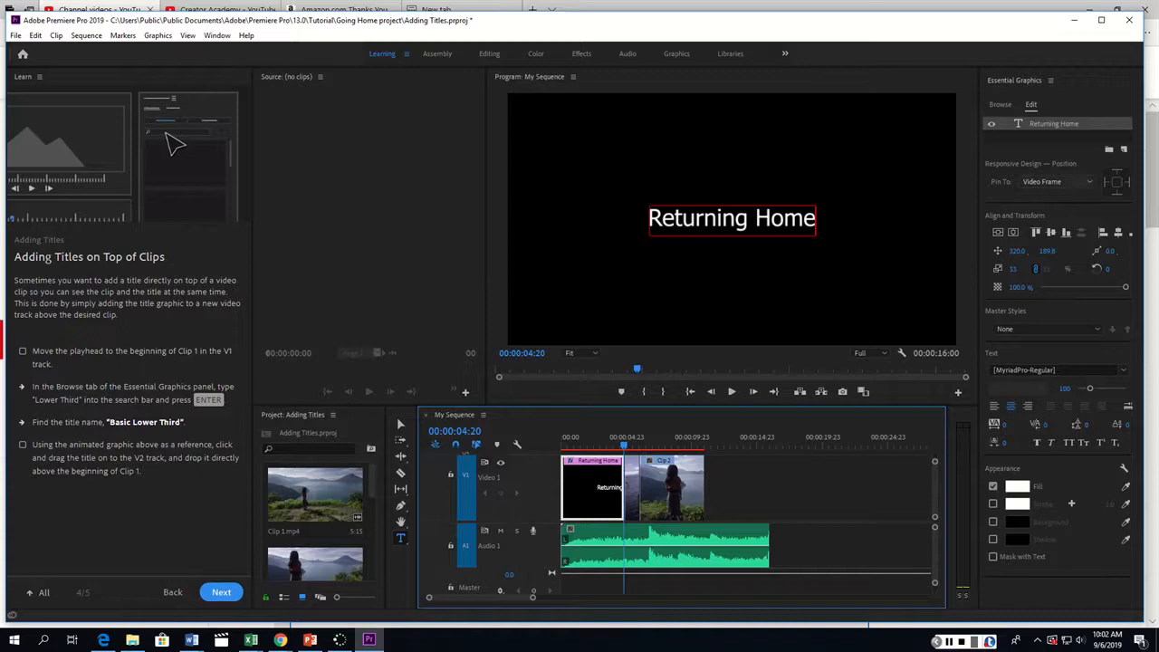
left_click(1000, 105)
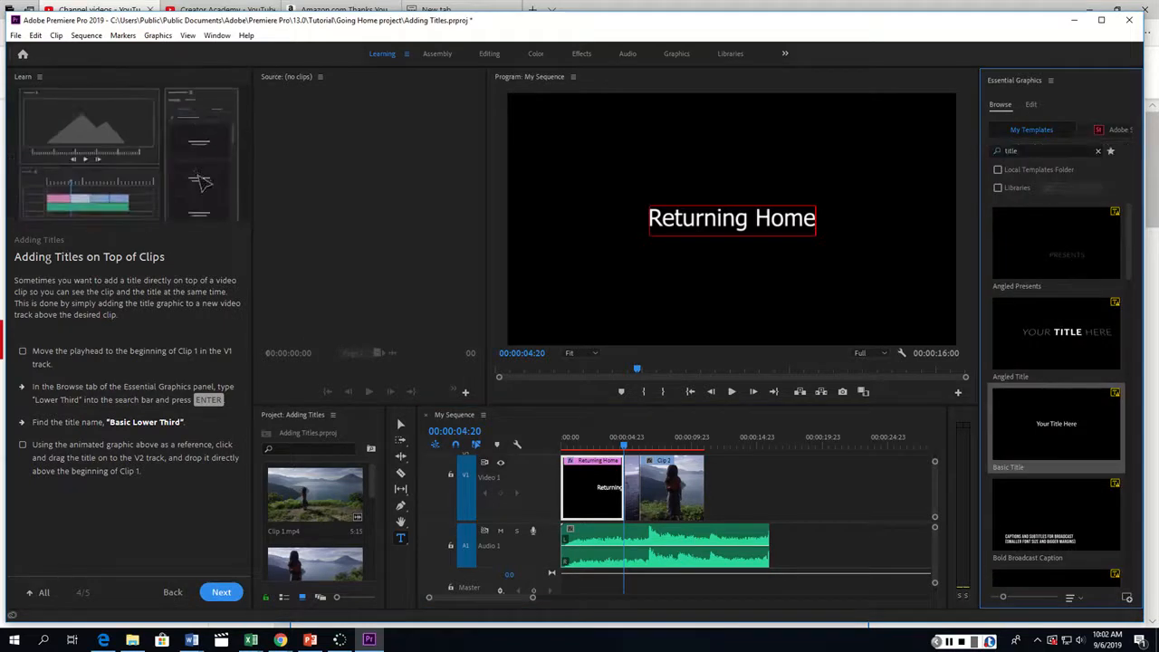
left_click(1007, 150)
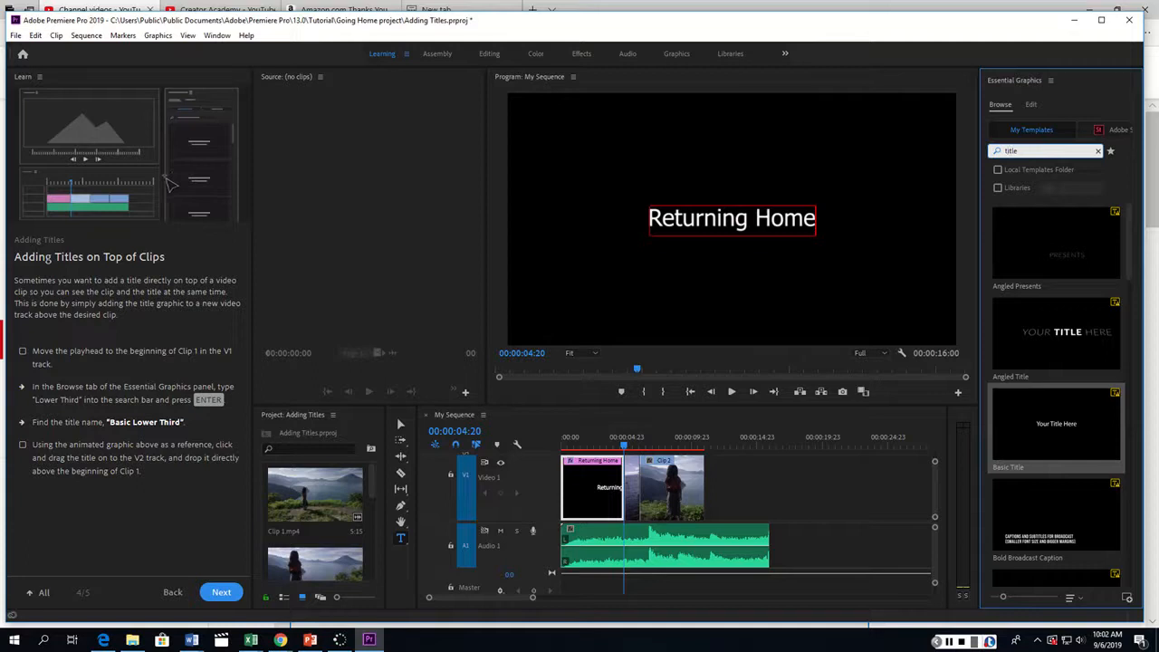
double_click(1007, 151)
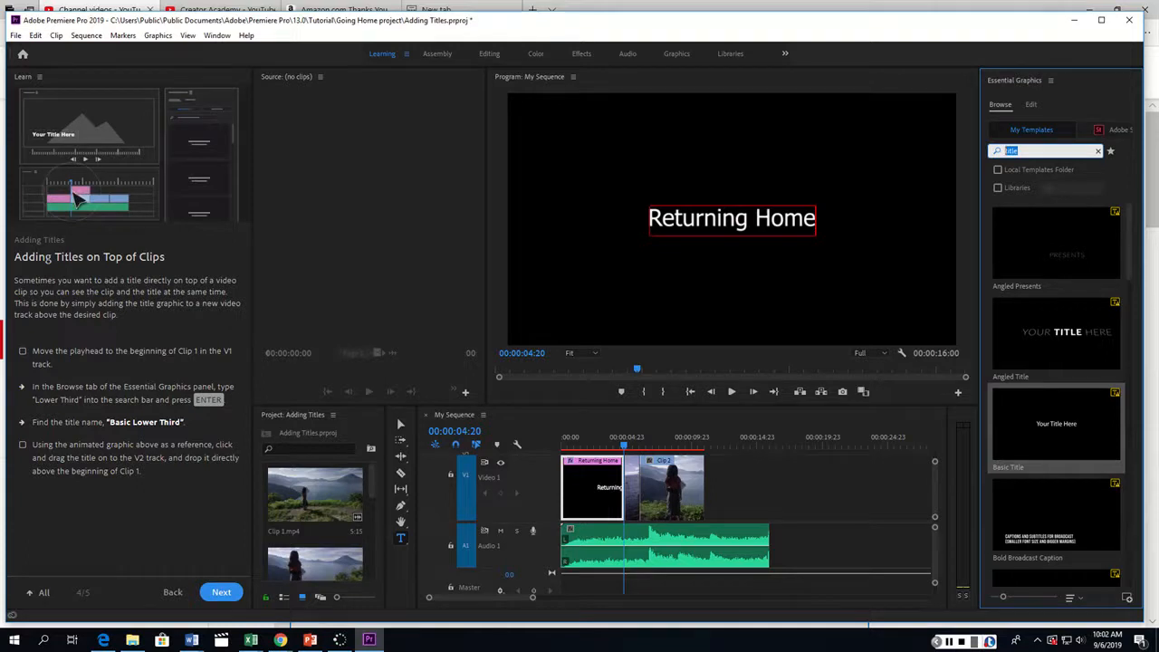
type("lower third")
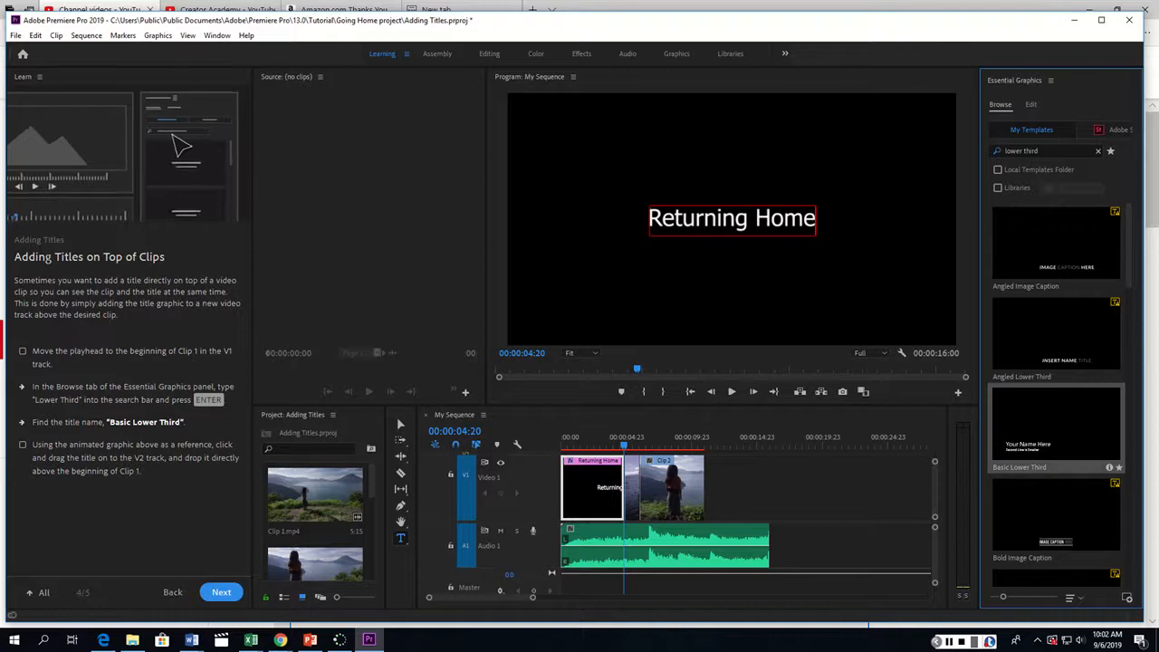
left_click_drag(1055, 426, 632, 452)
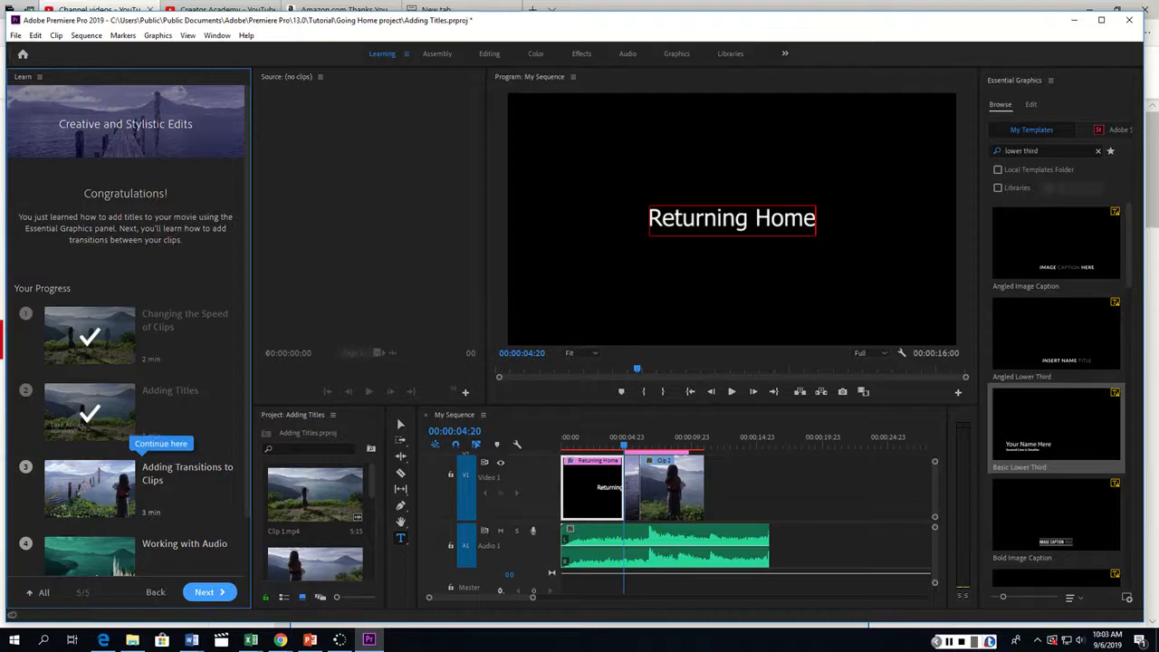
Finish the Adding Titles lesson and start the Adding Transitions to Clips tutorial without saving Adding Titles.prproj
left_click(155, 591)
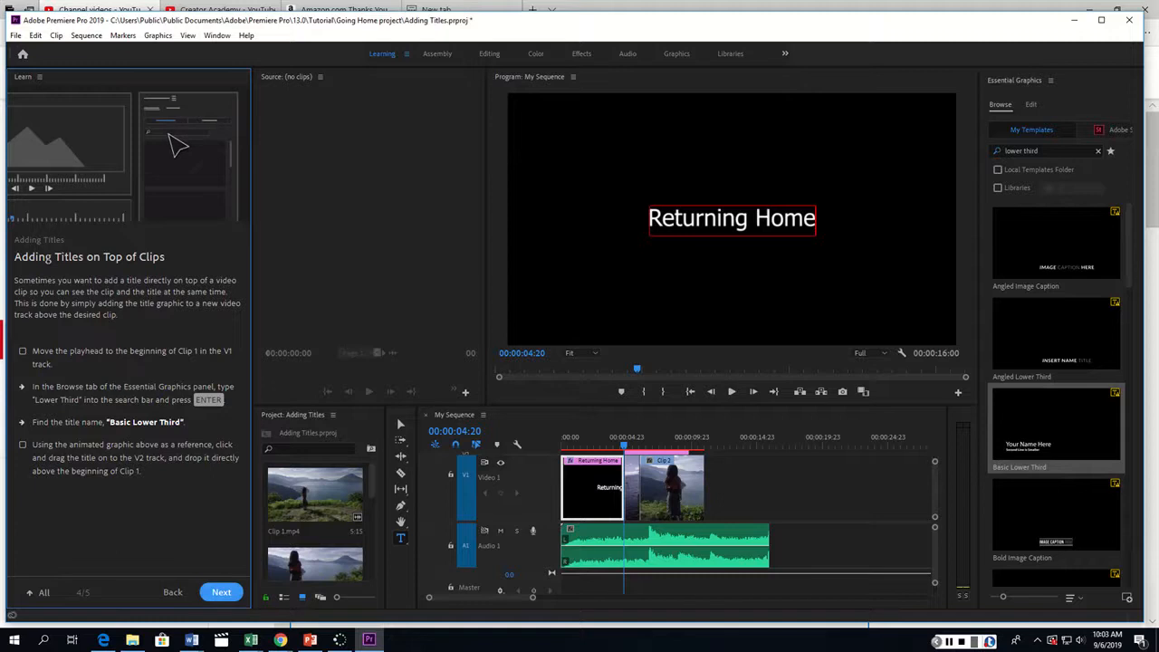
left_click(221, 591)
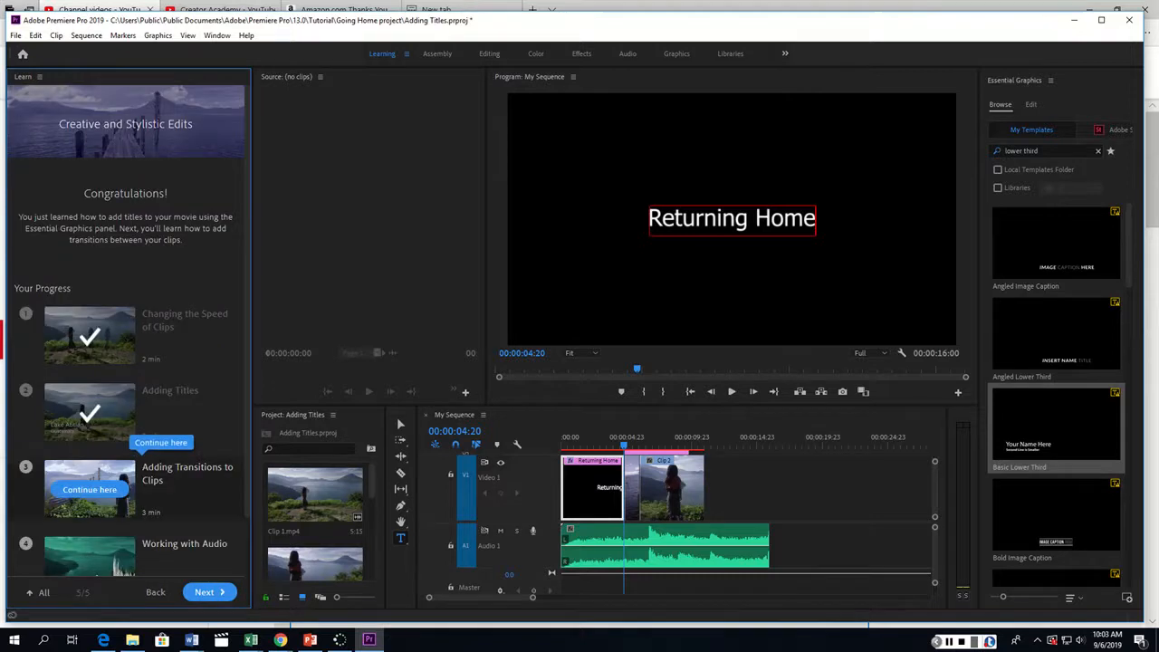
left_click(90, 489)
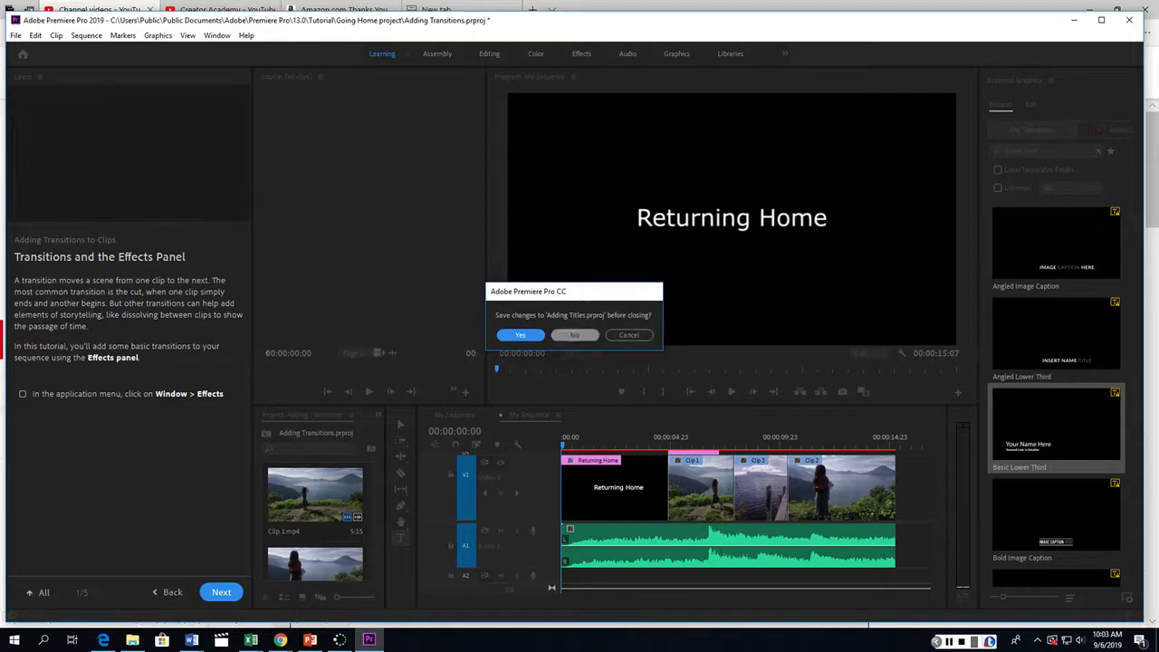
left_click(575, 335)
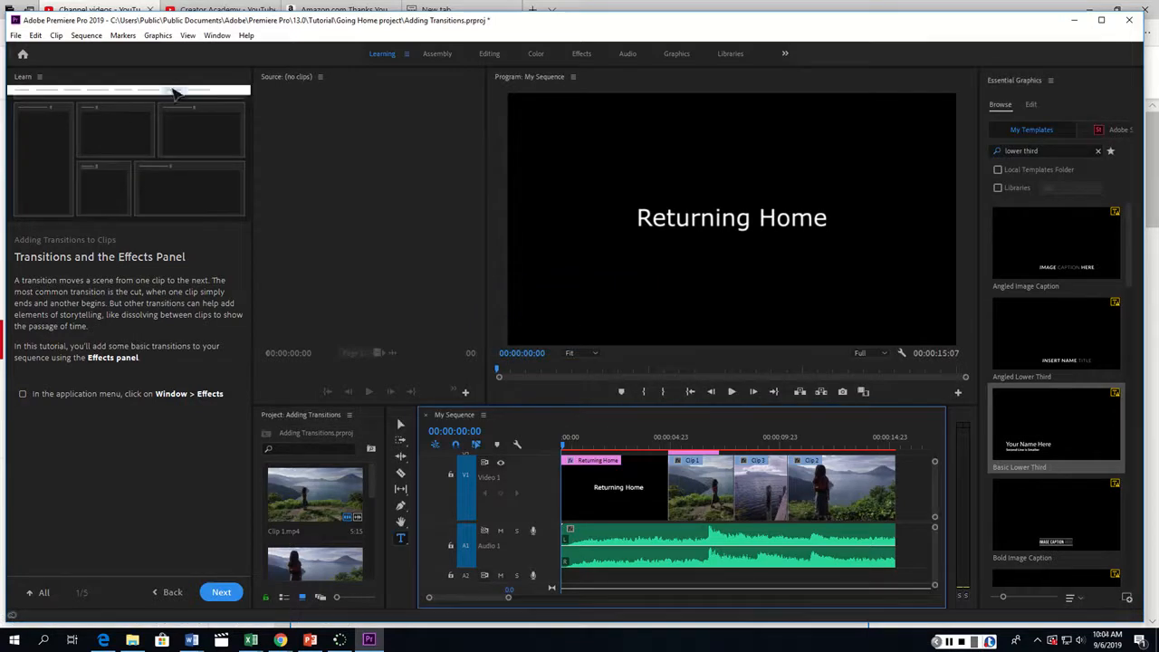
Show the Effects panel alongside the Project panel and advance to the Adding a Cross Dissolve lesson
left_click(217, 35)
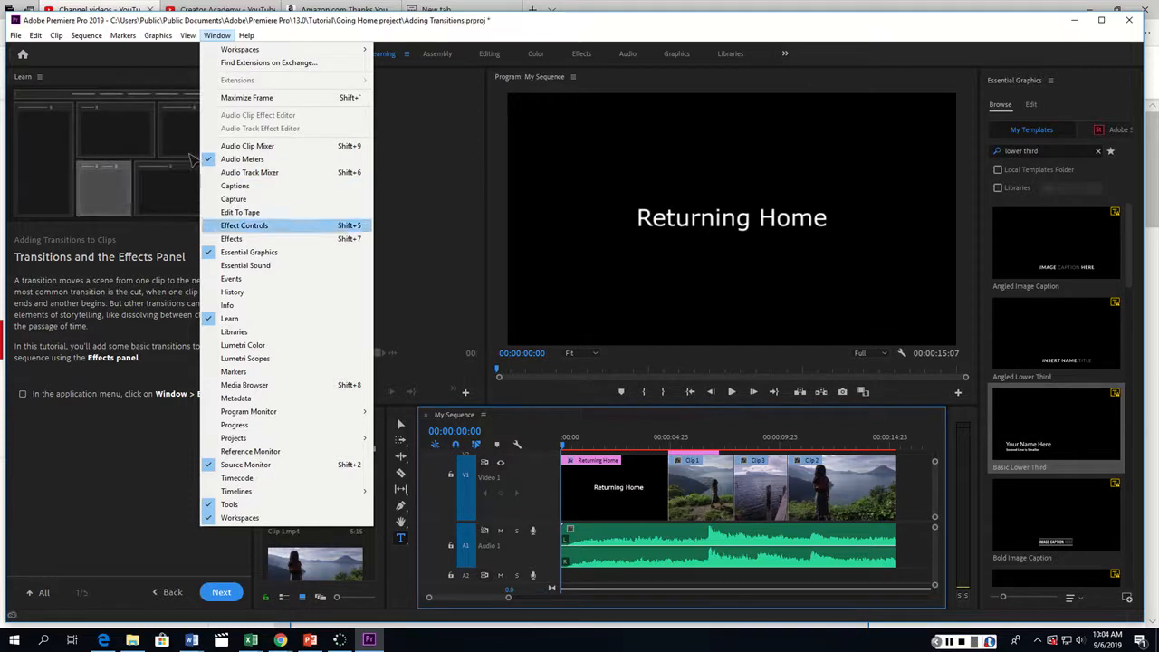
left_click(232, 239)
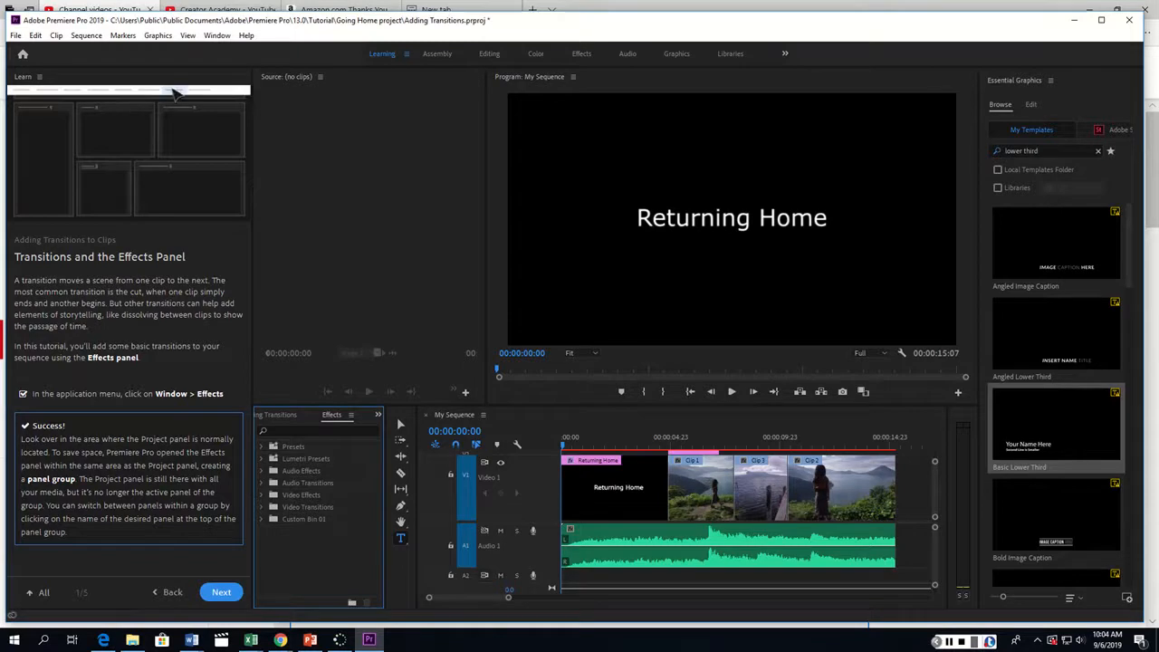
left_click(279, 415)
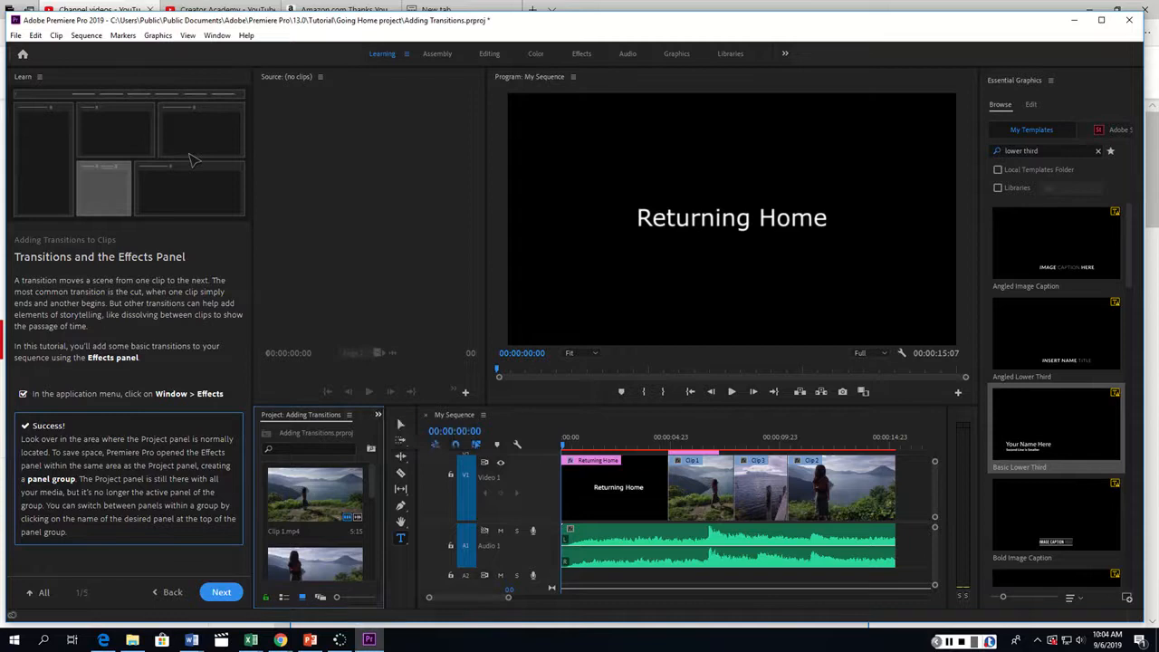
left_click(349, 415)
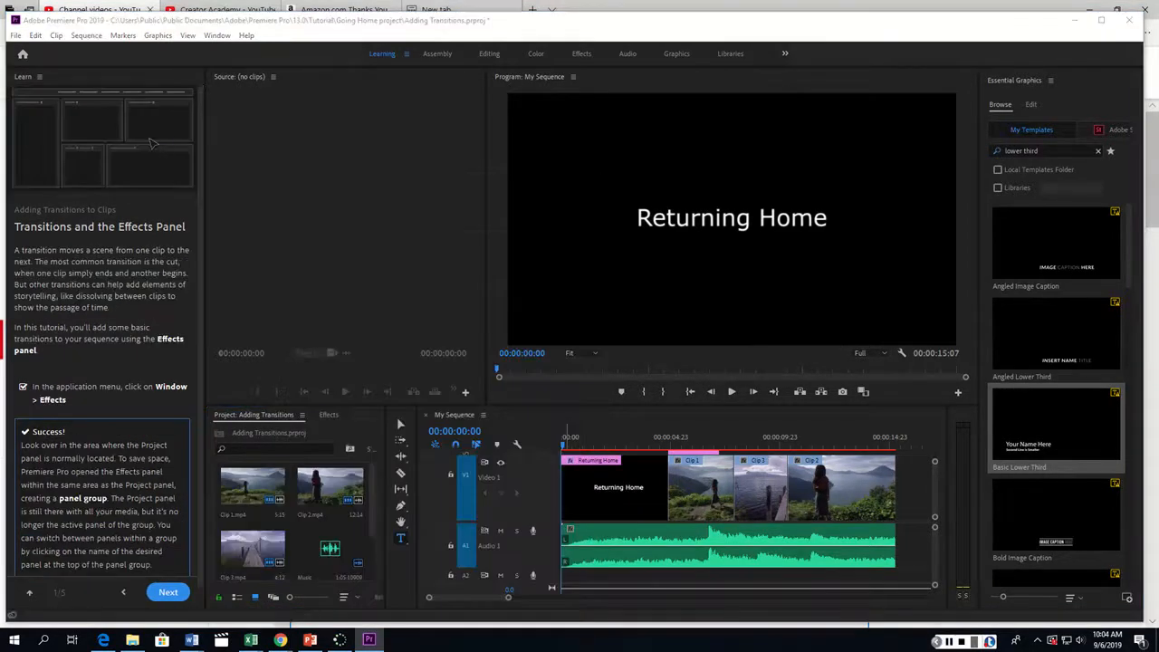
left_click(329, 415)
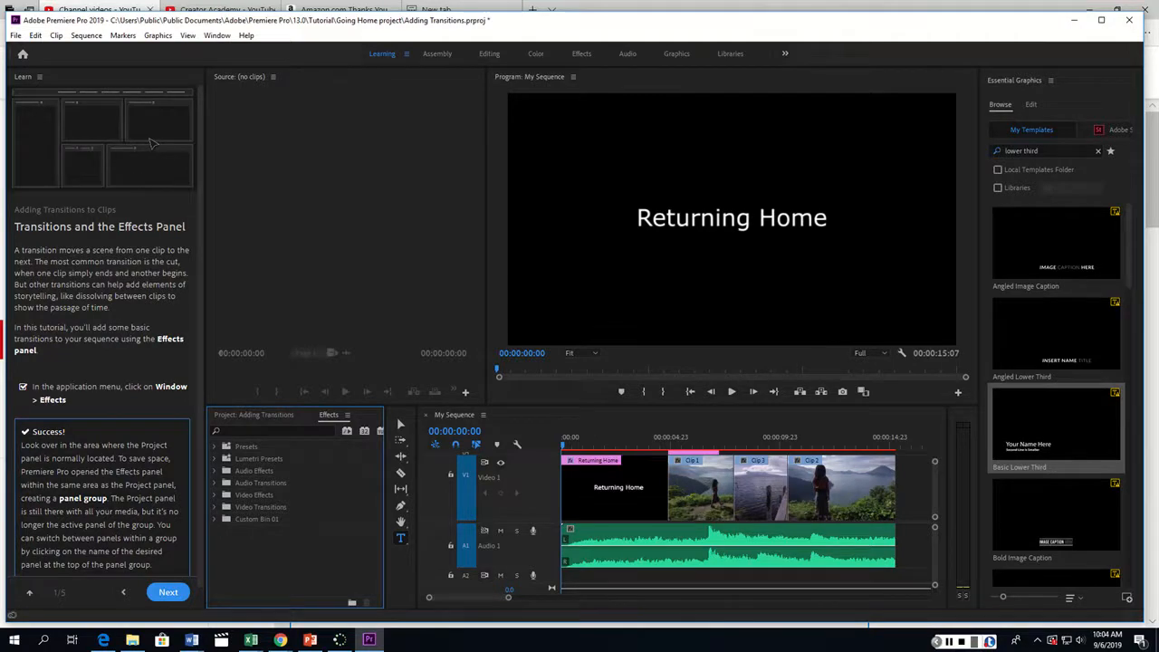
left_click(169, 592)
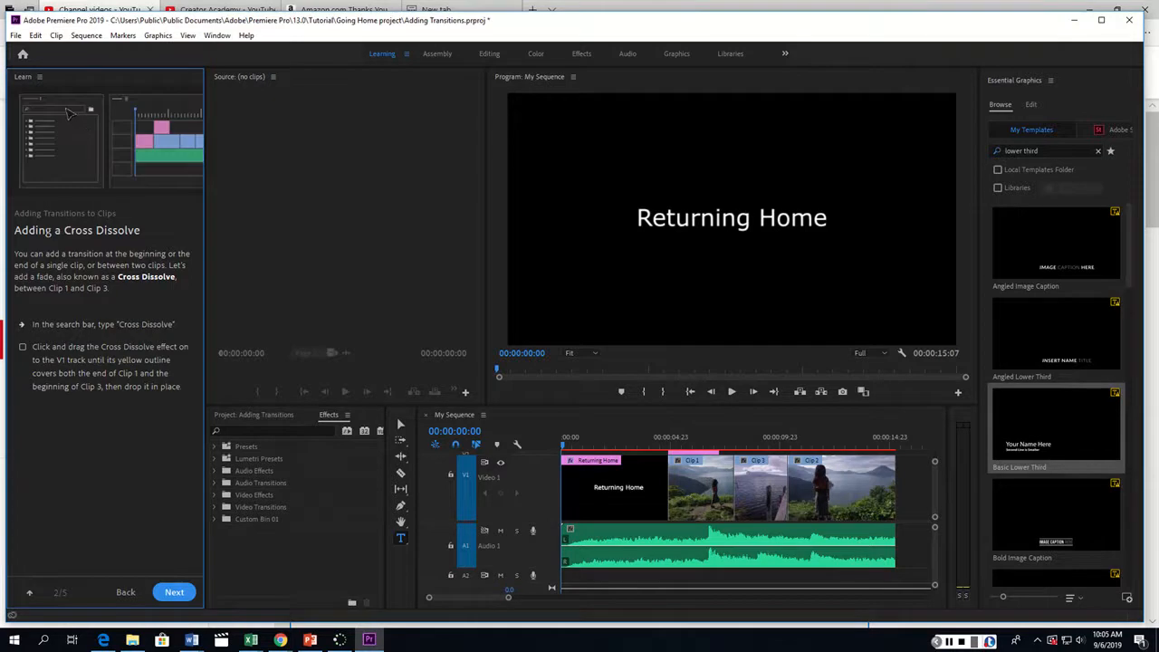
Try searching the project's media for "cross dissolve"
left_click(254, 414)
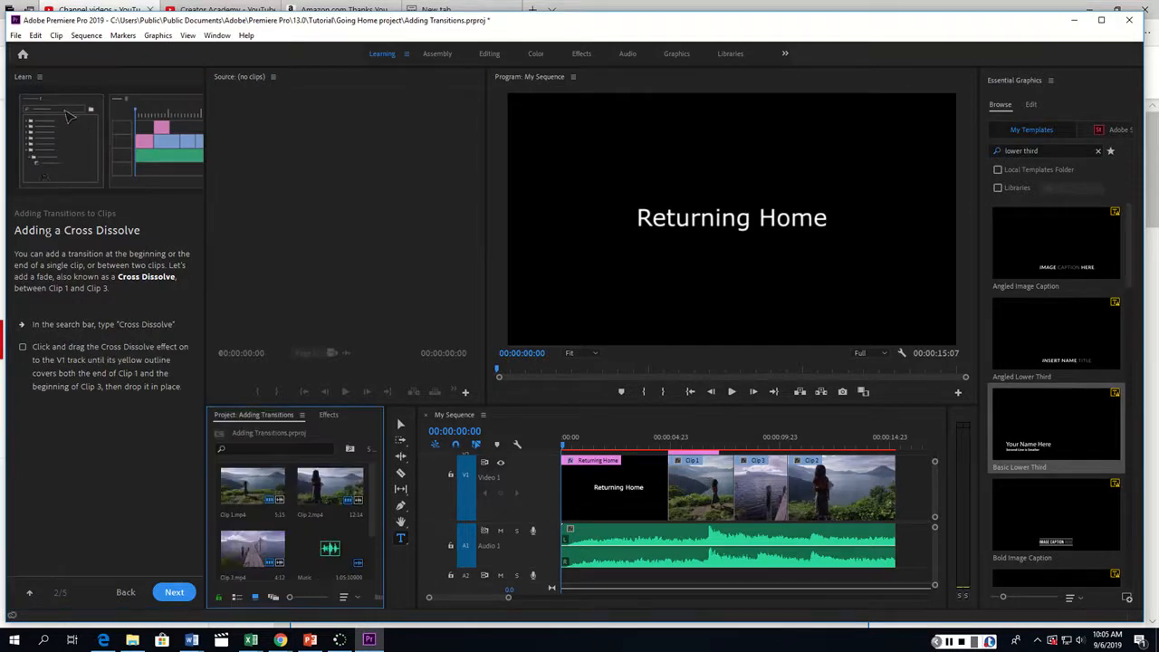
left_click(257, 449)
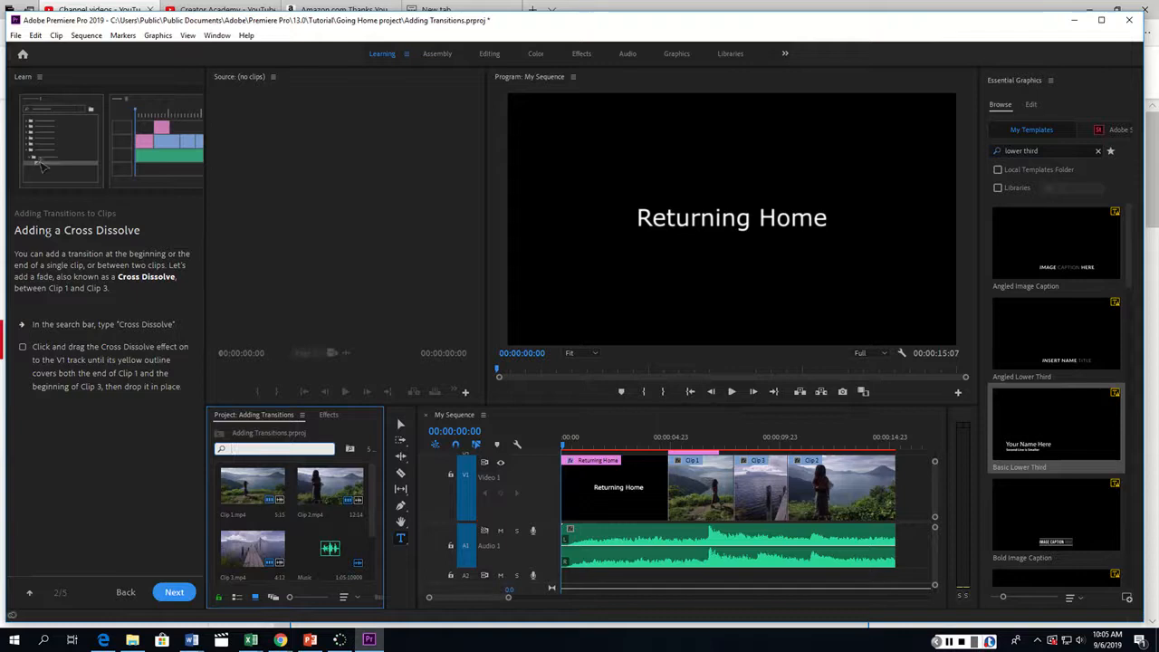
type("cross d")
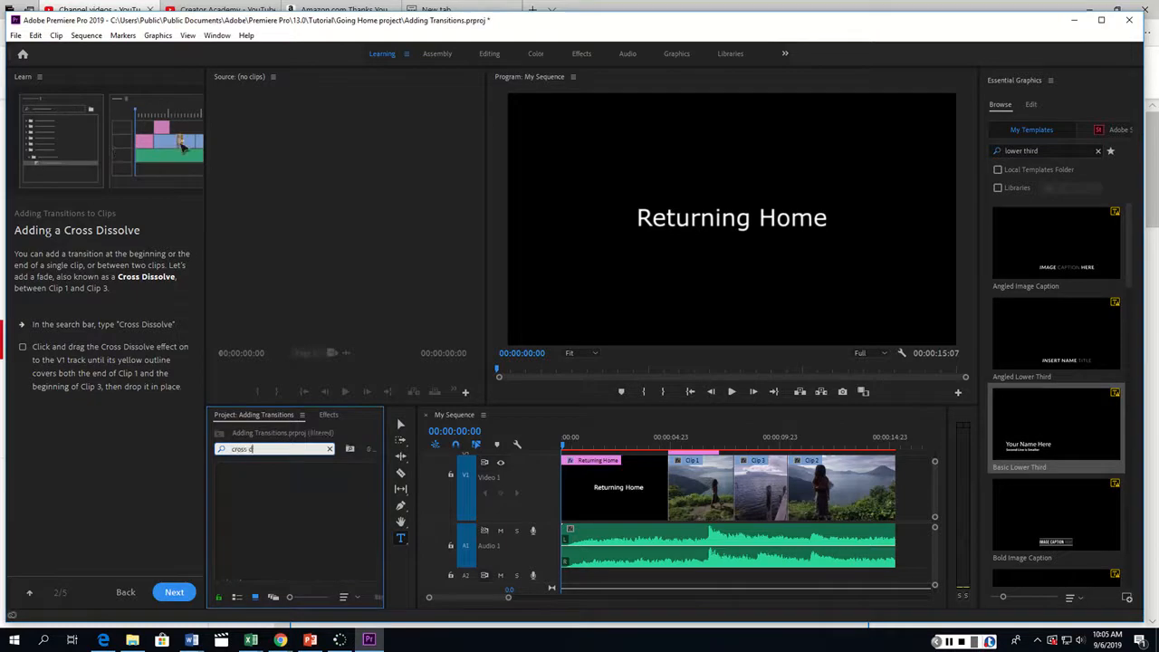
type("isso")
type("lve")
type("ol")
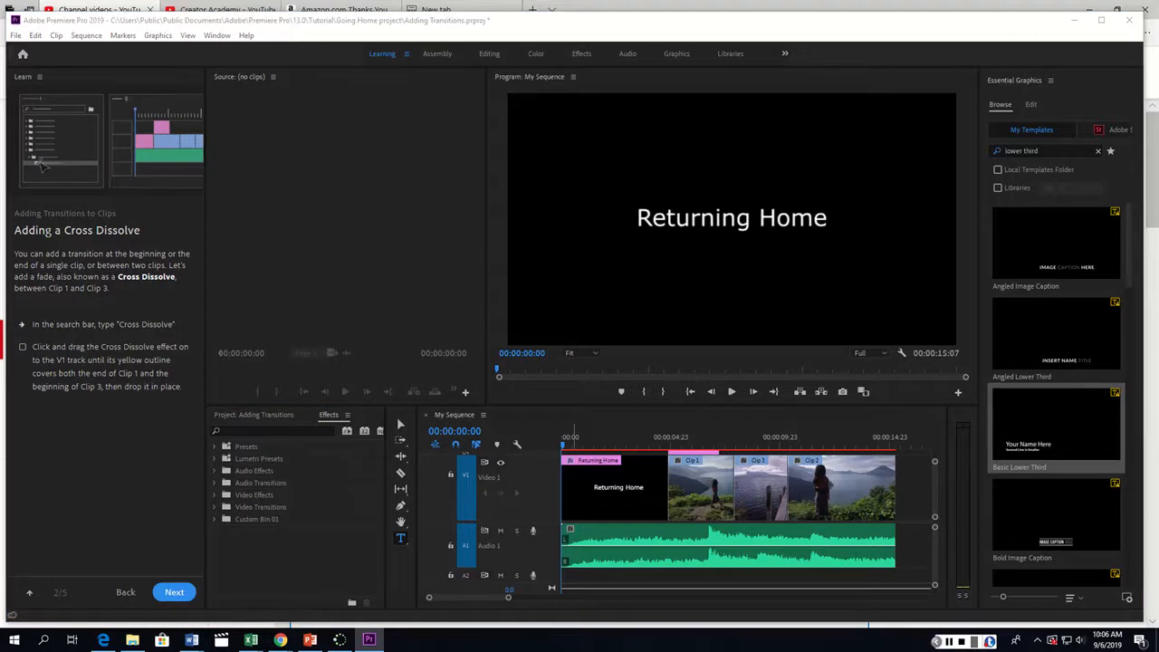
Search the effects for "cross dissolve" and apply the Cross Dissolve between Clip 1 and Clip 3 on the V1 track
left_click(276, 431)
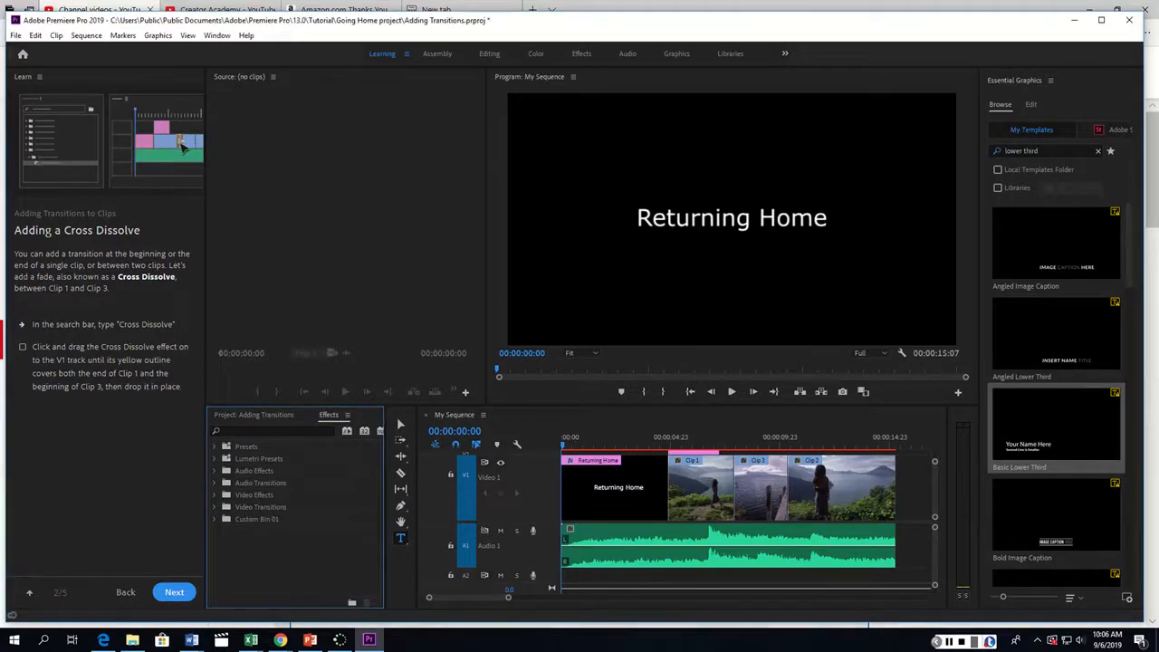
left_click(272, 432)
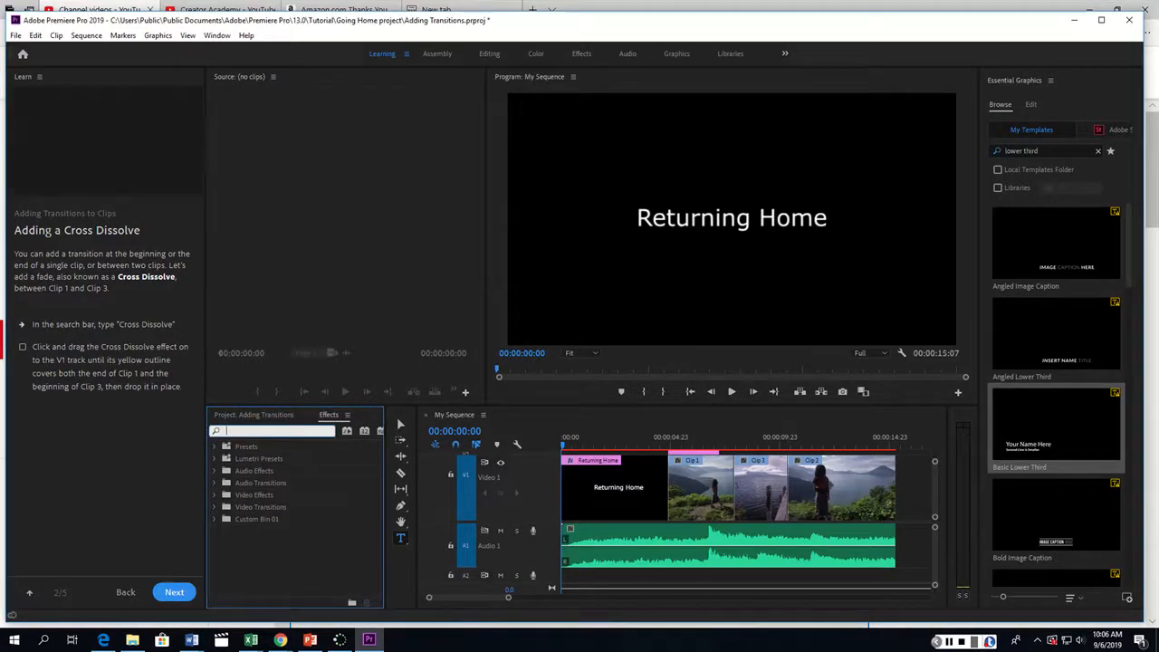
type("cross dissolve")
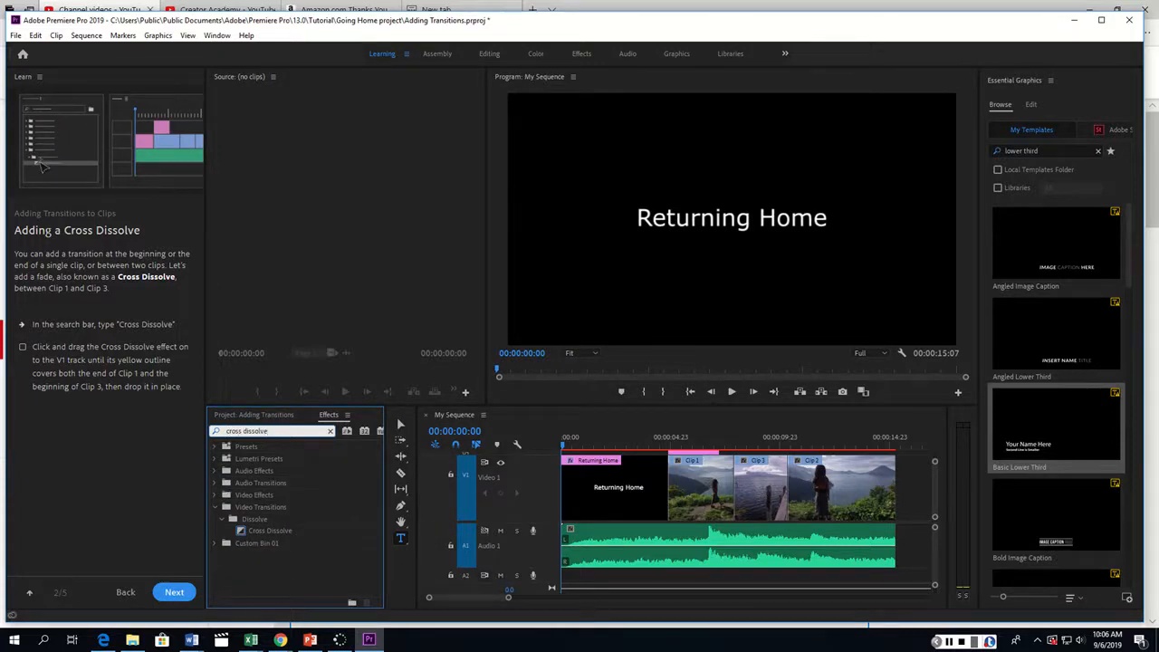
left_click(270, 530)
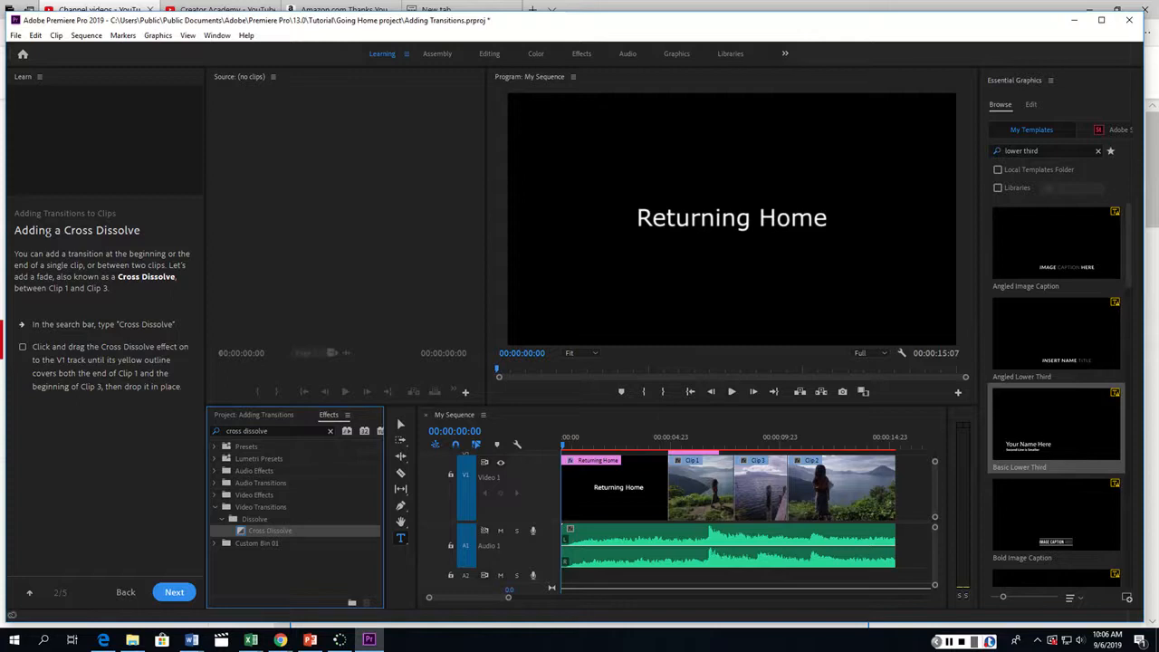
left_click_drag(723, 494, 734, 490)
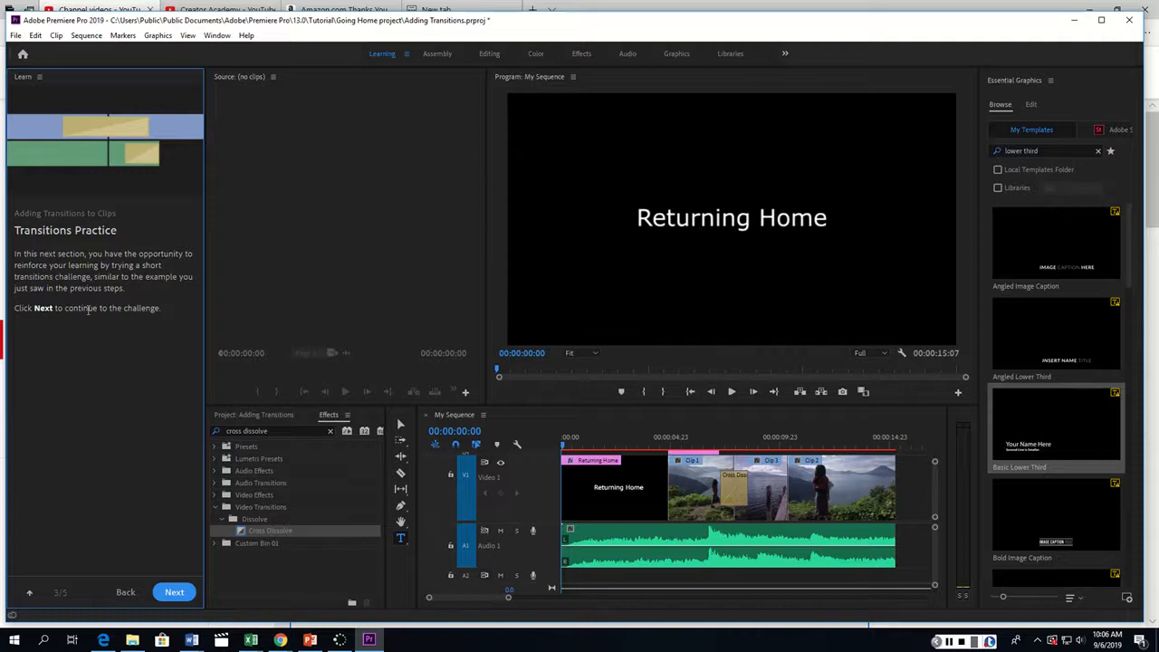
Advance to the Practice with Transitions challenge and read its three hints
left_click(174, 592)
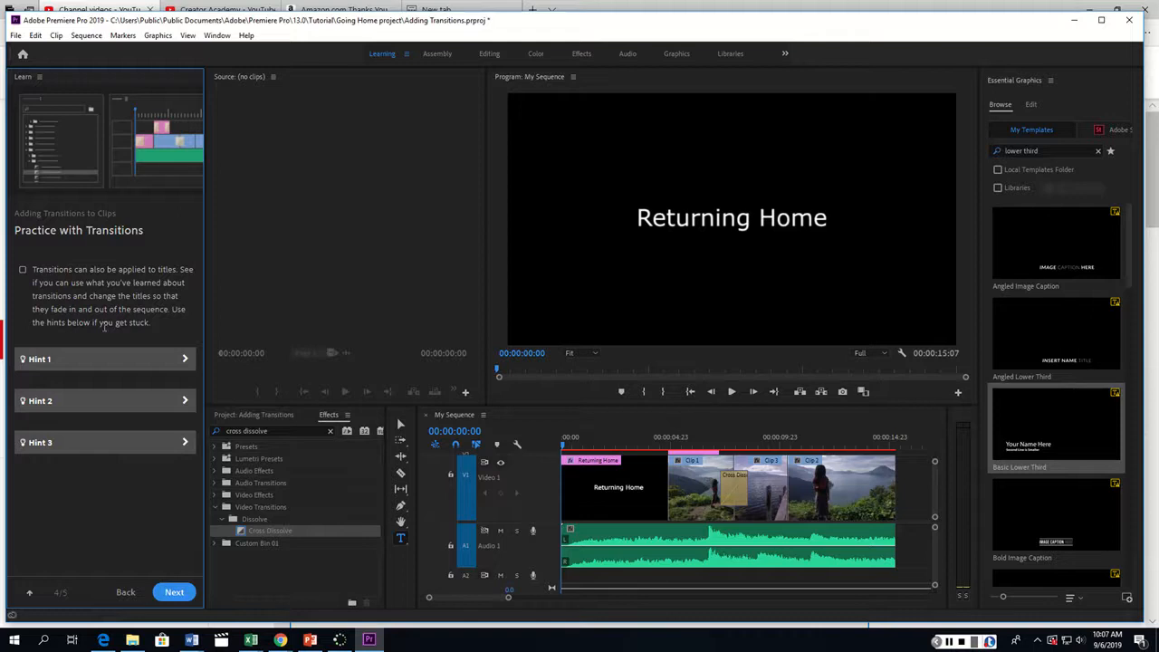
left_click(105, 360)
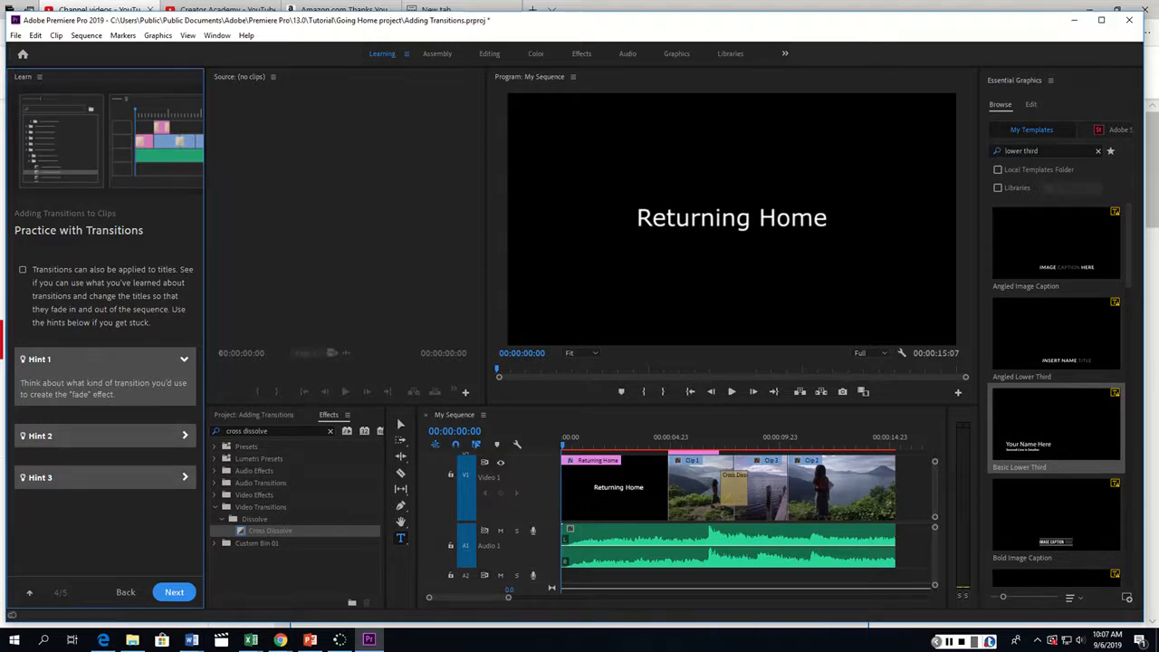
left_click(222, 519)
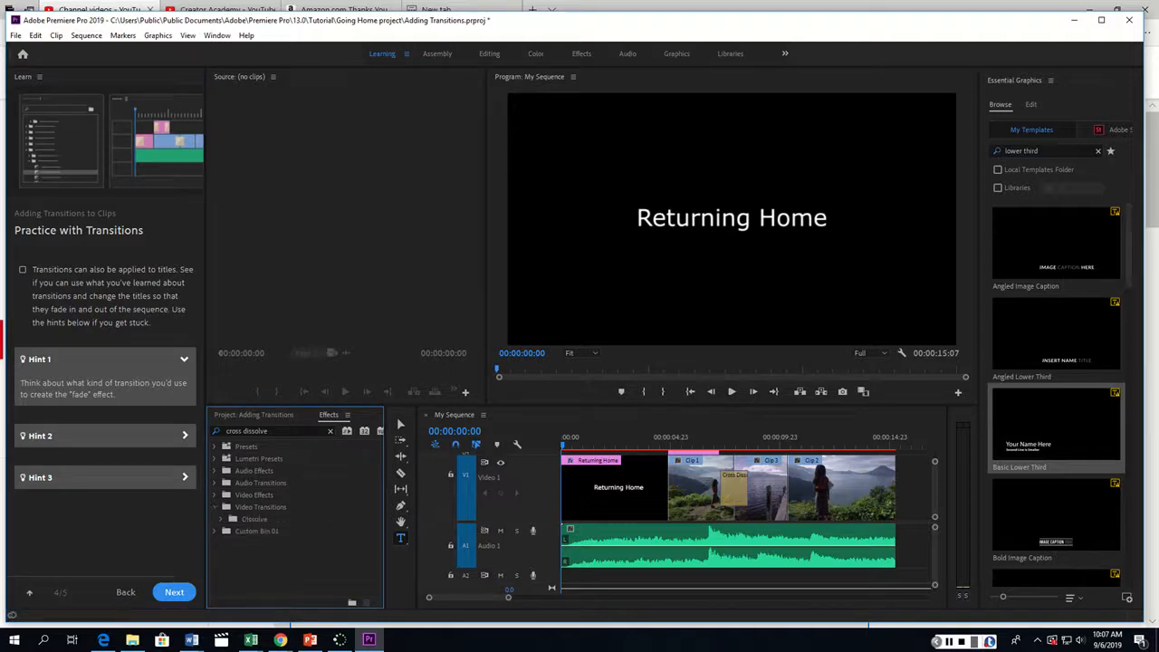
left_click(221, 519)
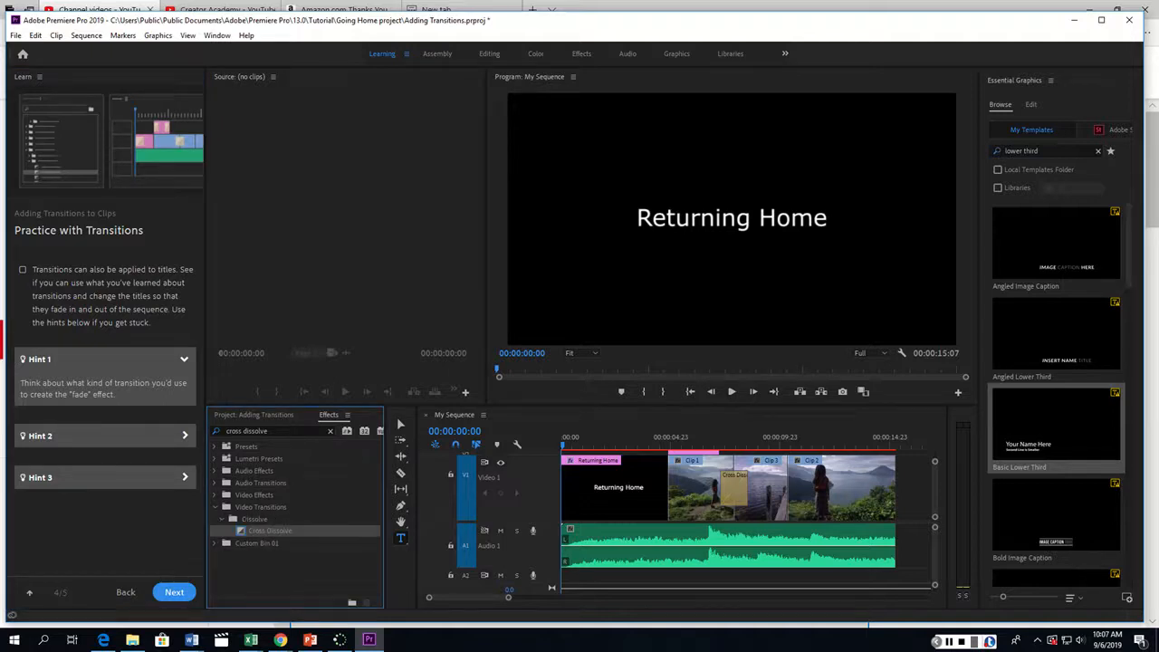
left_click(184, 436)
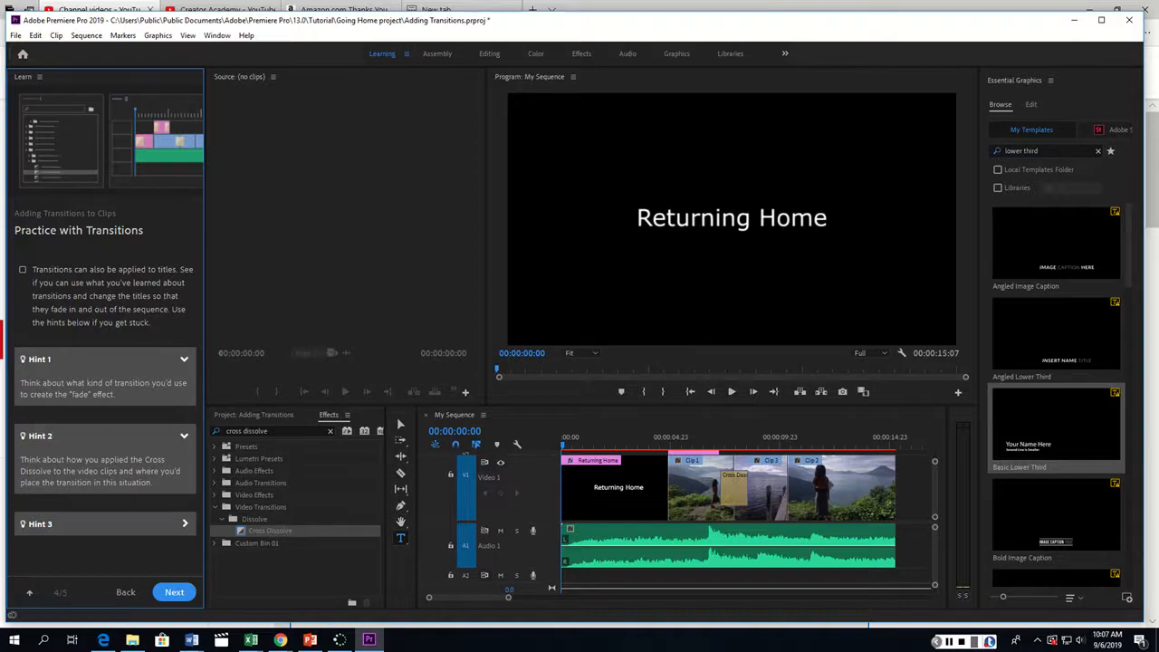
left_click(184, 524)
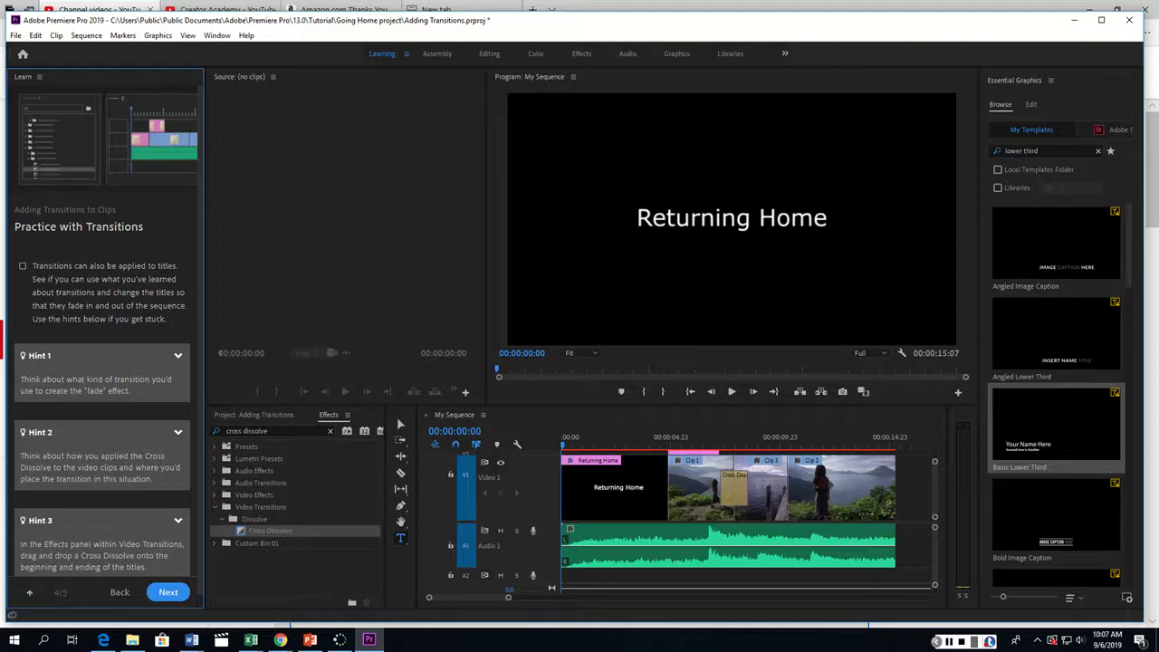
Apply Cross Dissolves between the Returning Home title and Clip 1 and at the end of the V2 title, and finish the transitions tutorial
left_click_drag(269, 531, 667, 490)
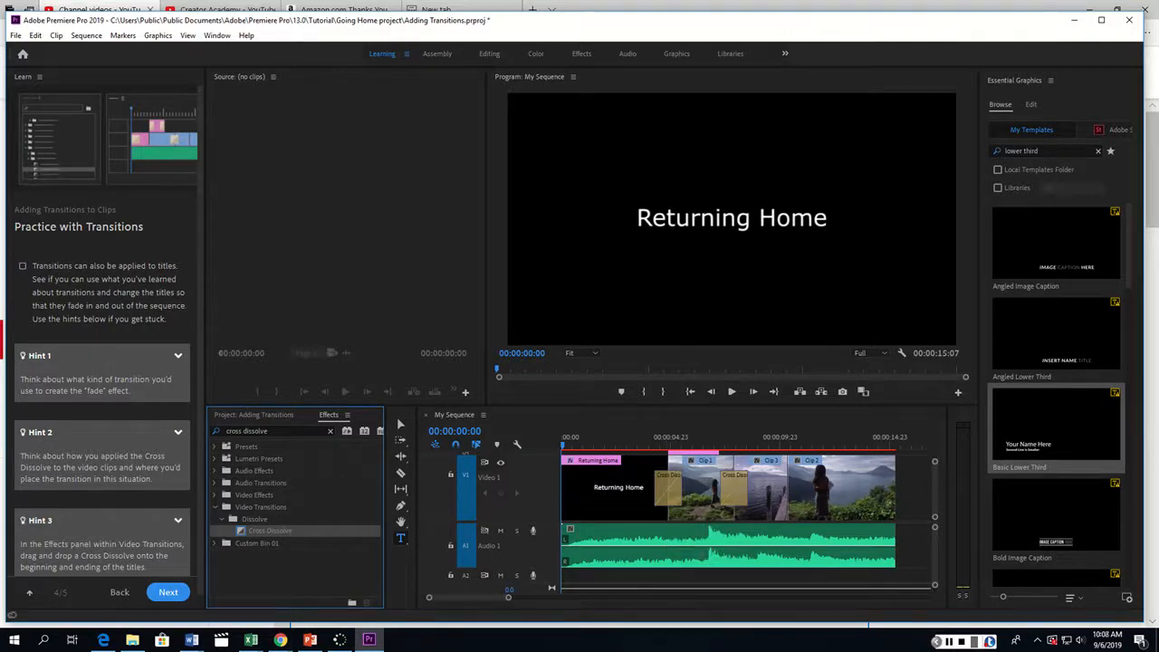
mouse_move(269, 531)
left_mouse_down()
mouse_move(688, 449)
mouse_move(717, 453)
left_mouse_up()
left_click(169, 592)
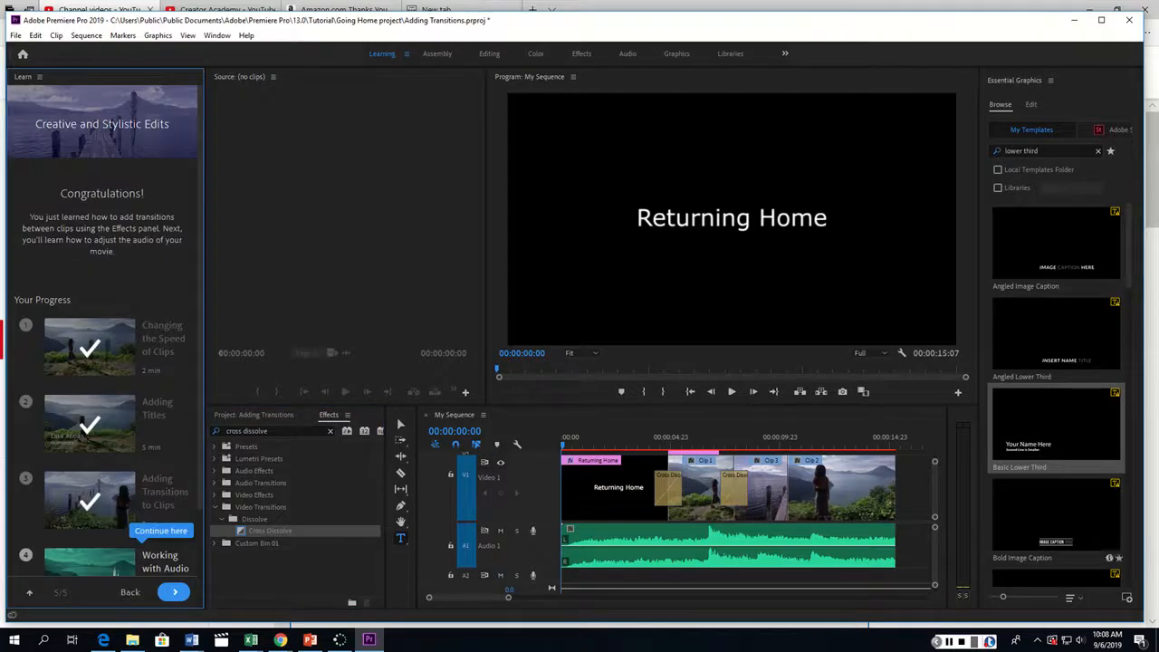